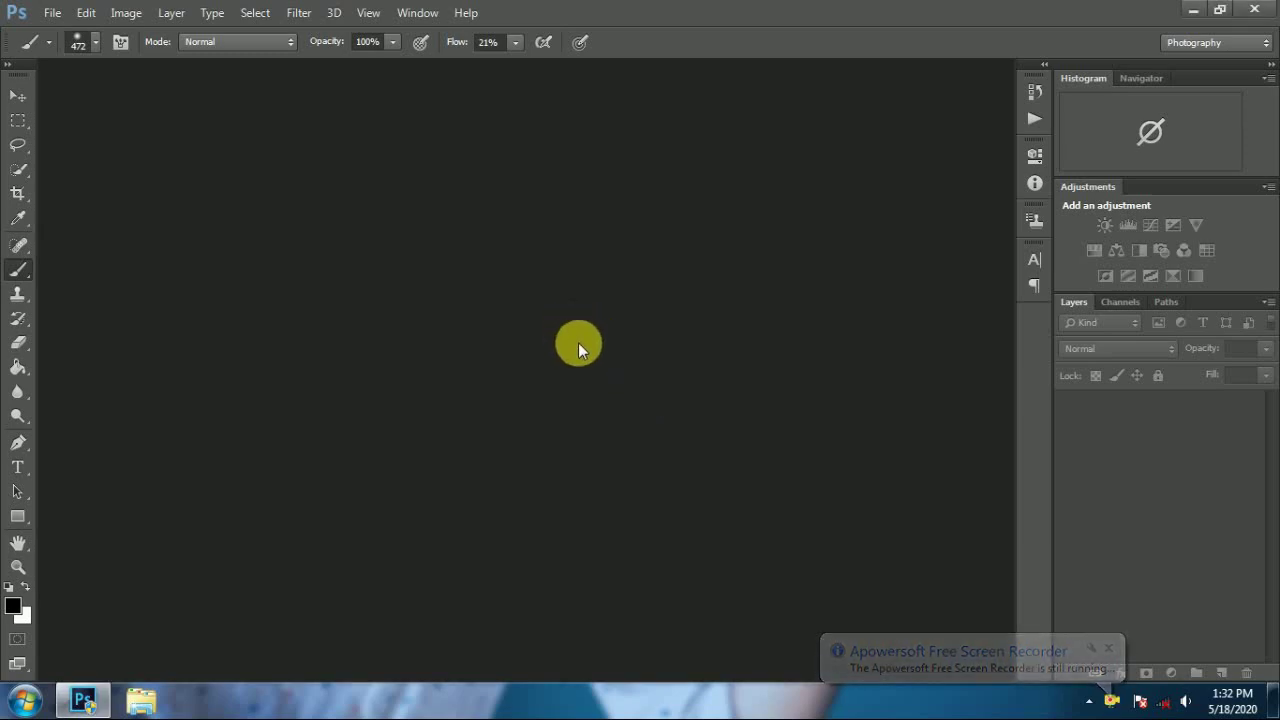
Step: Open luismcara.jpg and dock it as a document tab
double_click(578, 343)
double_click(875, 349)
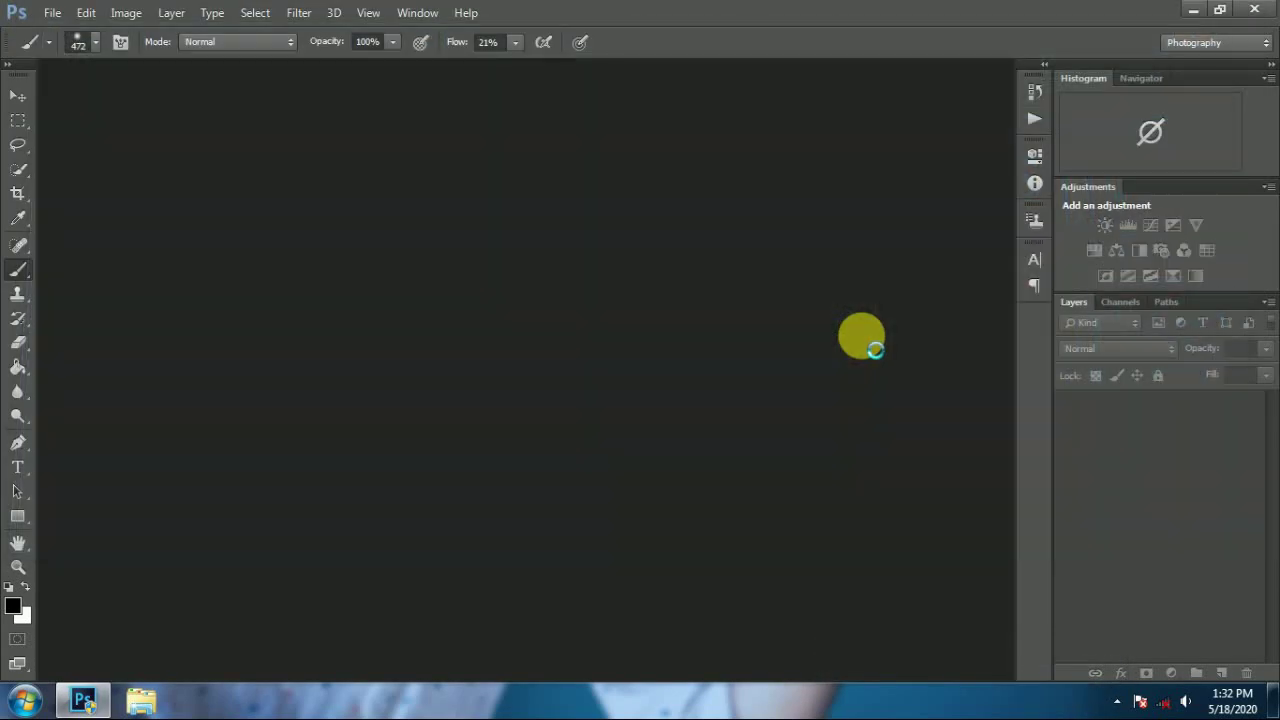
left_click_drag(300, 60, 369, 69)
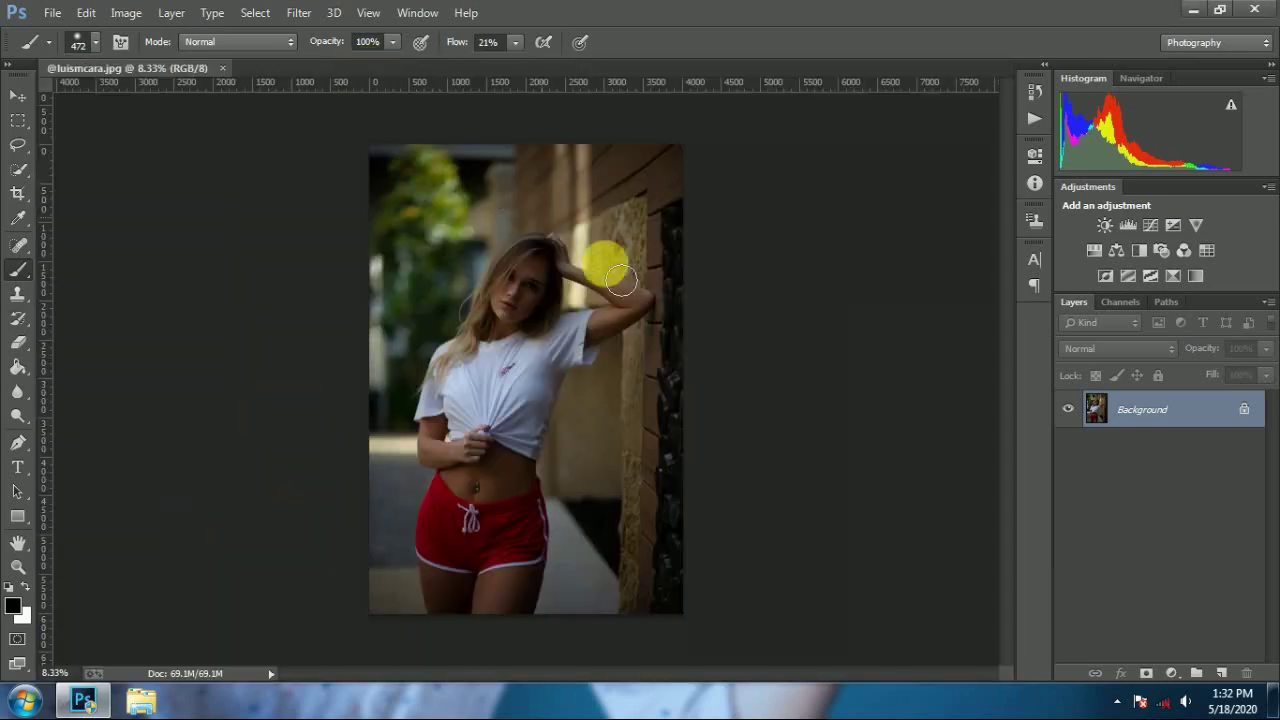
Step: Unlock the Background as Layer 0, duplicate it, and apply the Camera Raw Filter to the copy
left_click(1244, 409)
key("ctrl+j")
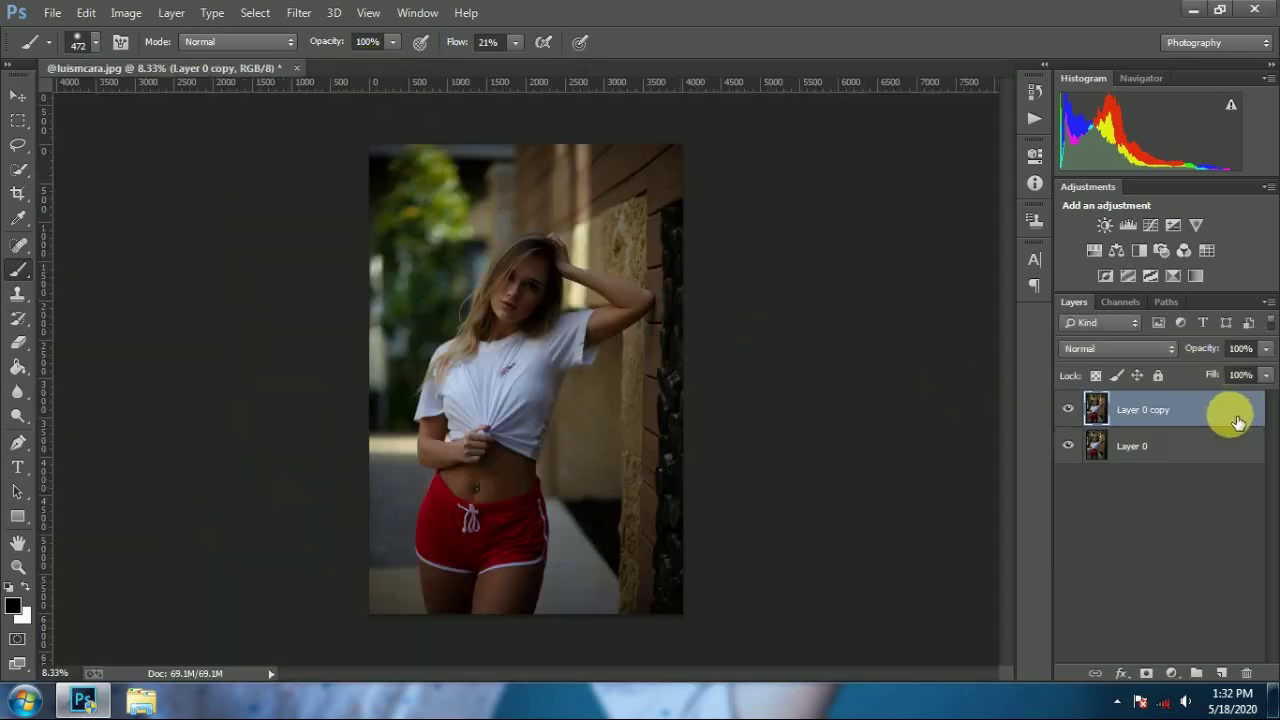
key("ctrl+shift+a")
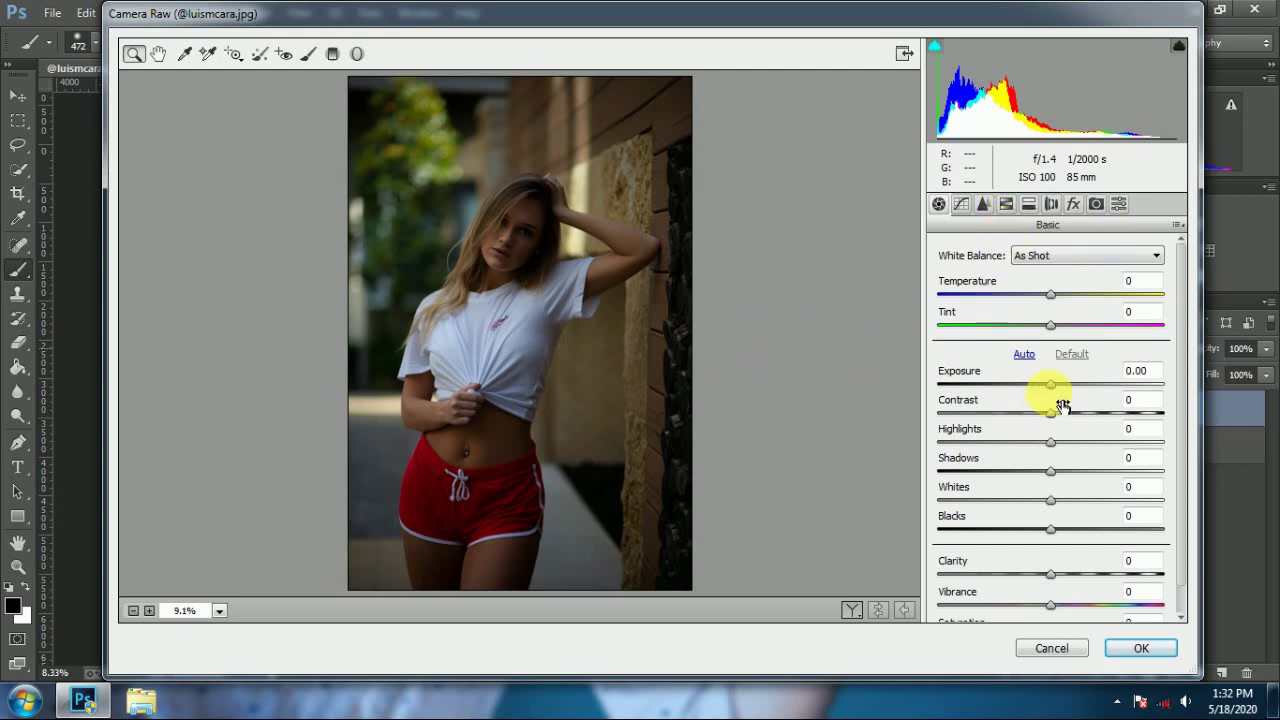
Step: Set Basic Exposure +1.10, Contrast +9, Highlights -39, Shadows -24, Whites +48, Blacks +33, Vibrance +24
mouse_move(1050, 384)
left_mouse_down()
mouse_move(1078, 397)
mouse_move(1010, 447)
mouse_move(1016, 471)
mouse_move(1105, 500)
mouse_move(1066, 529)
mouse_move(1090, 530)
left_mouse_up()
scroll(1055, 612, "down", 1)
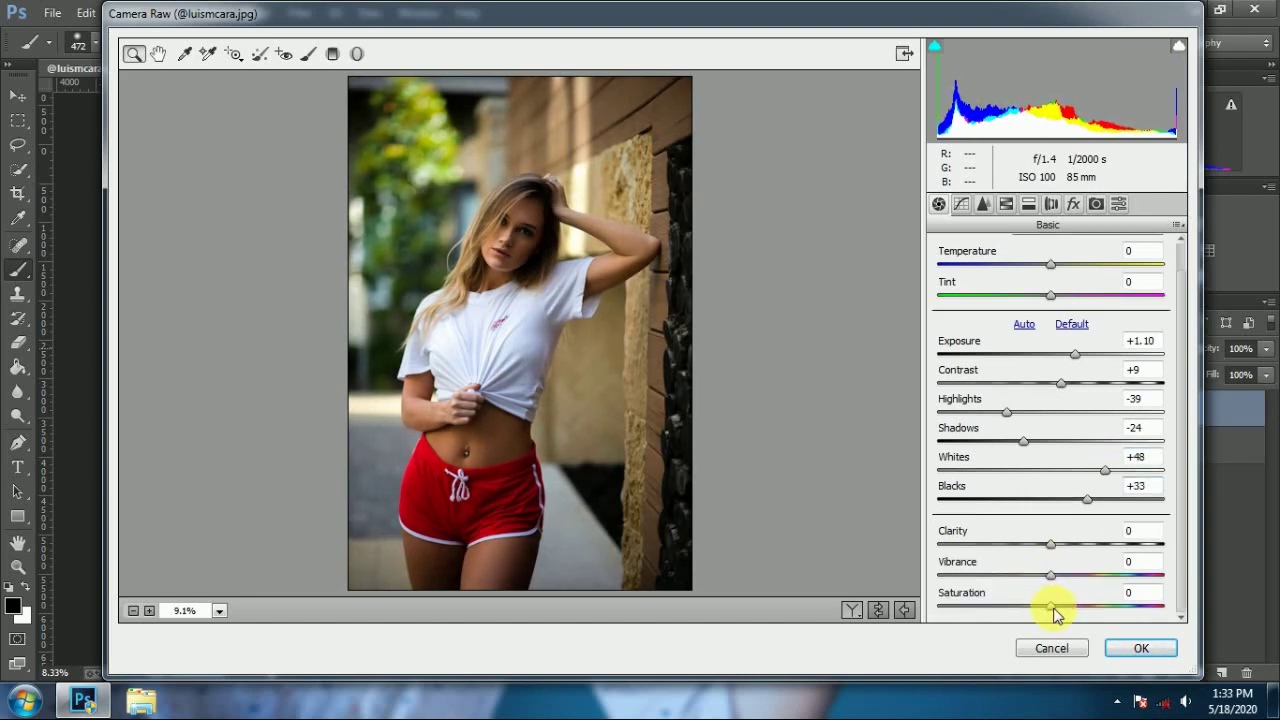
left_click_drag(1053, 578, 1077, 578)
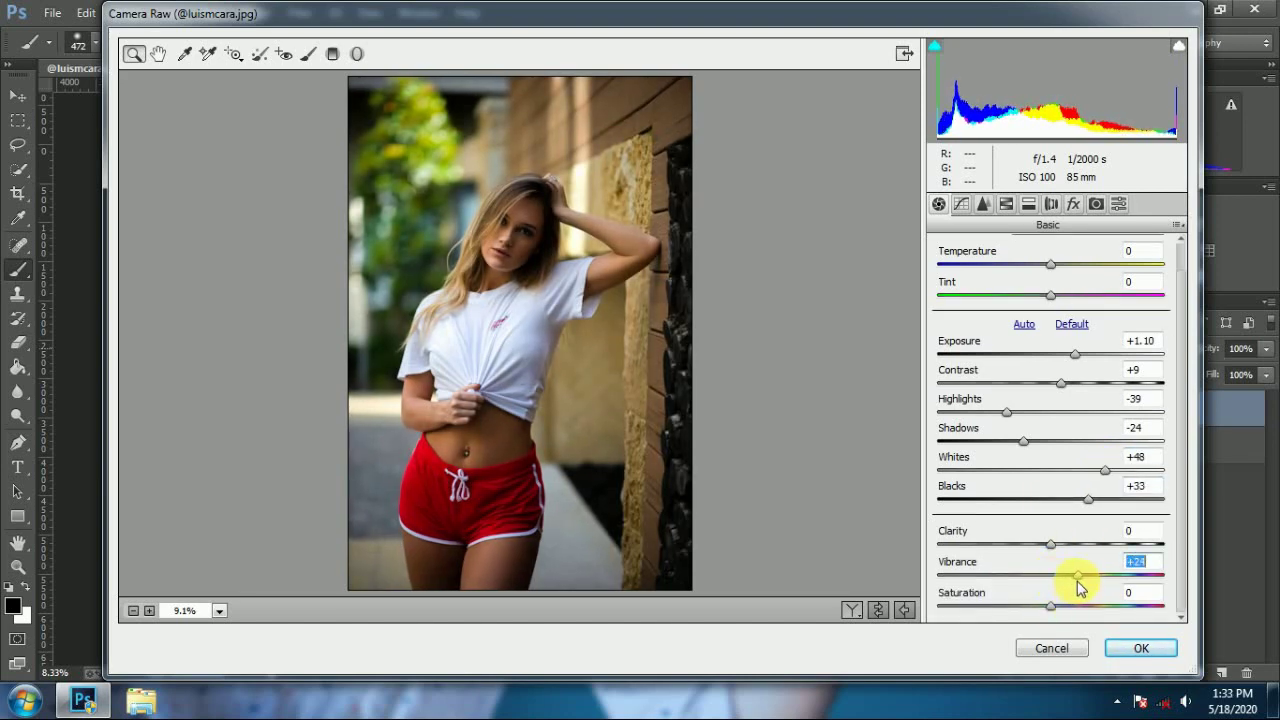
scroll(971, 366, "up", 1)
Step: In HSL Hue, set Greens and Aquas to -100, Blues to -48 and Purples to -47
left_click(984, 204)
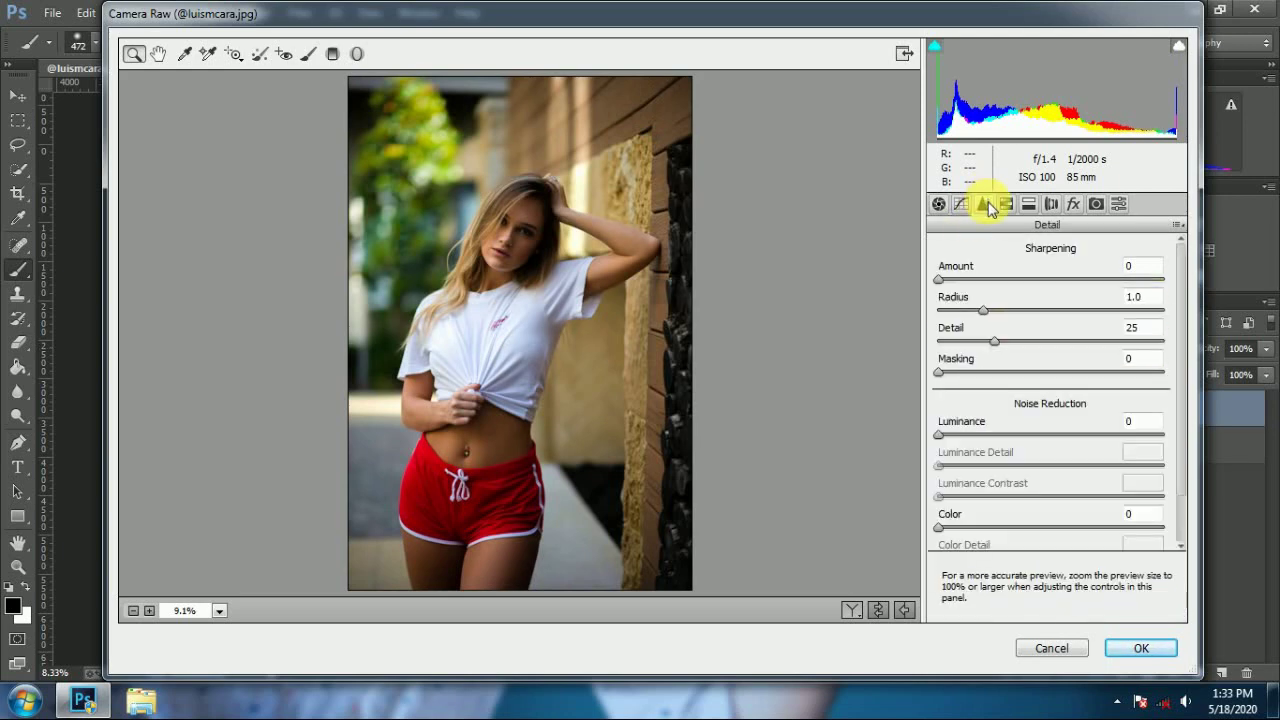
left_click(1005, 204)
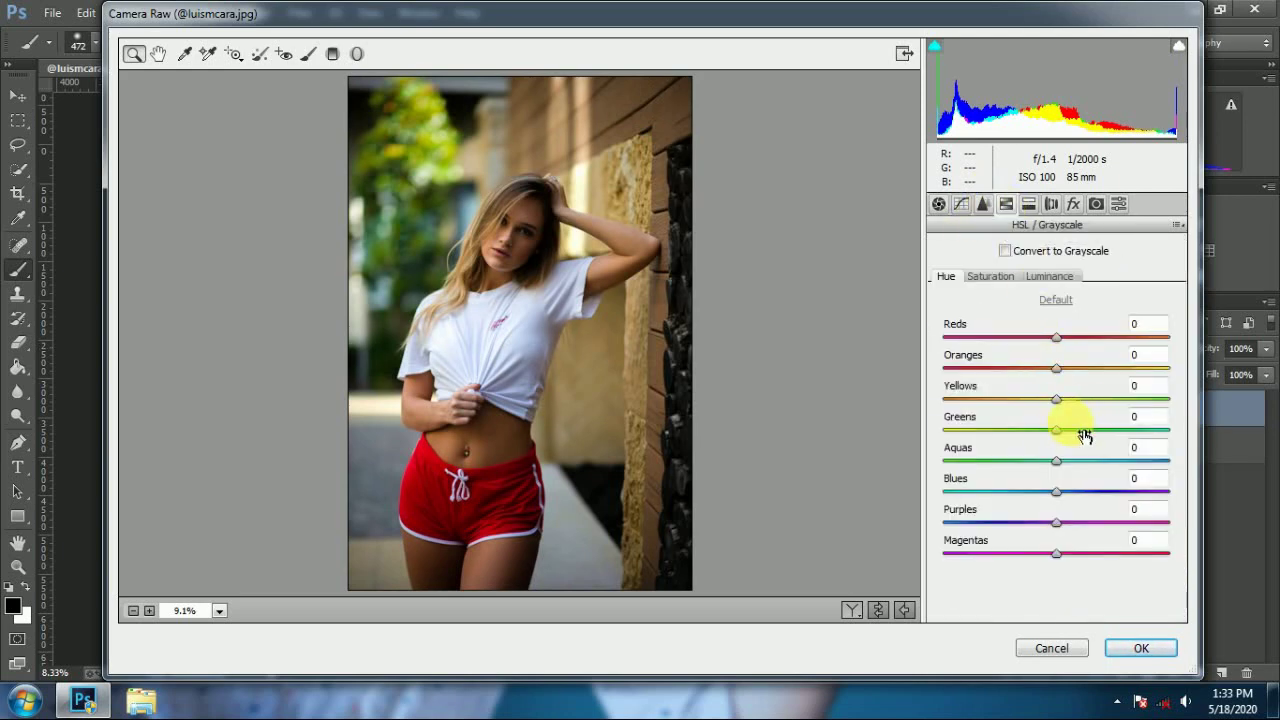
left_click_drag(1001, 430, 920, 434)
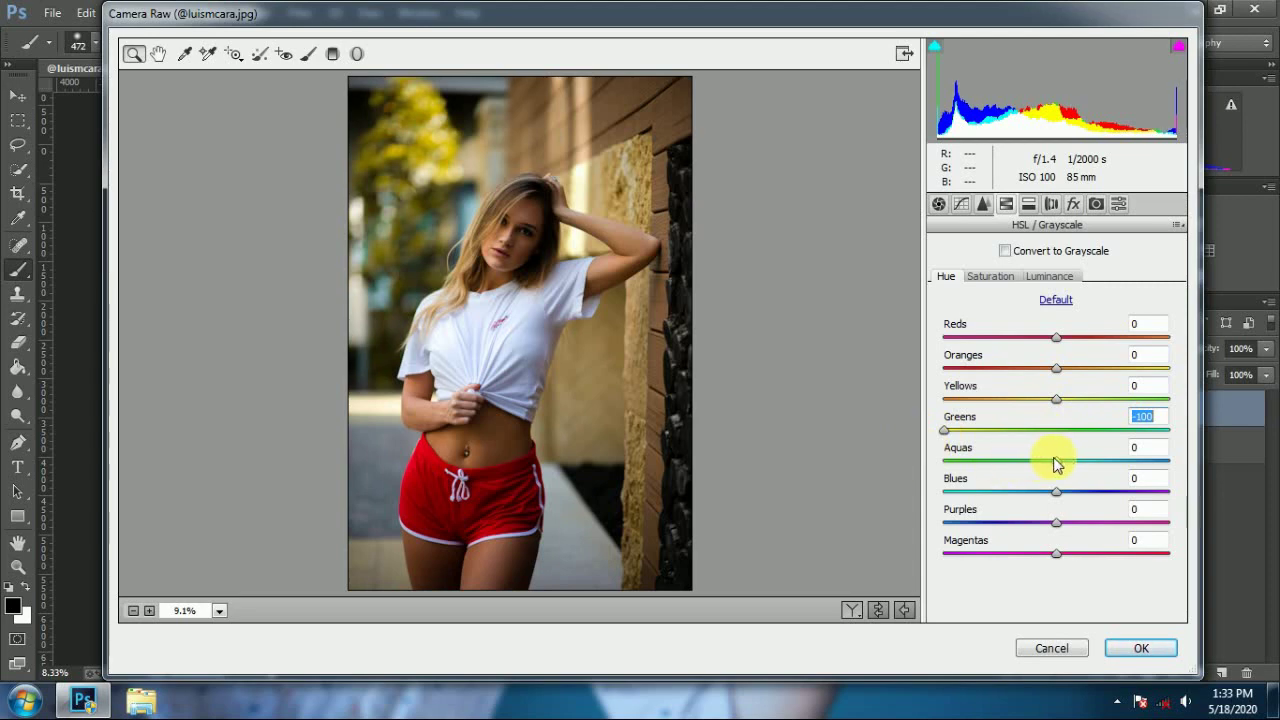
left_click_drag(1053, 462, 920, 465)
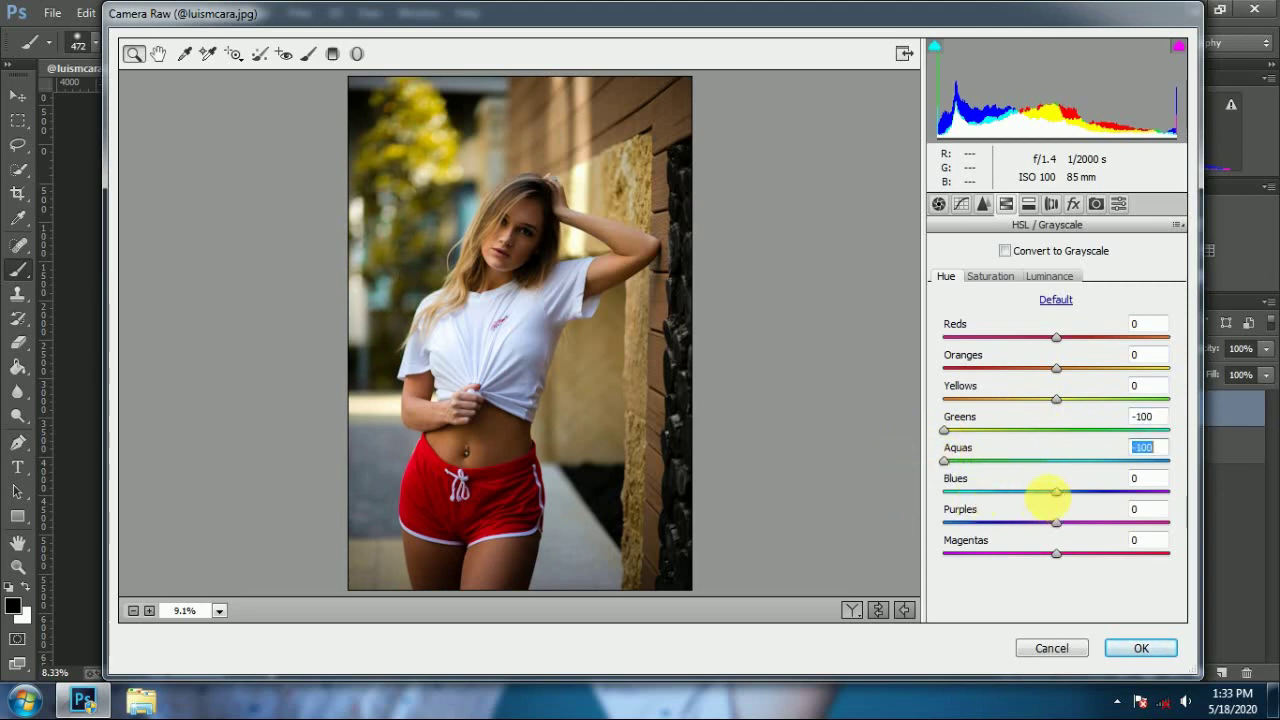
mouse_move(1056, 491)
left_mouse_down()
mouse_move(1003, 495)
mouse_move(1013, 525)
left_mouse_up()
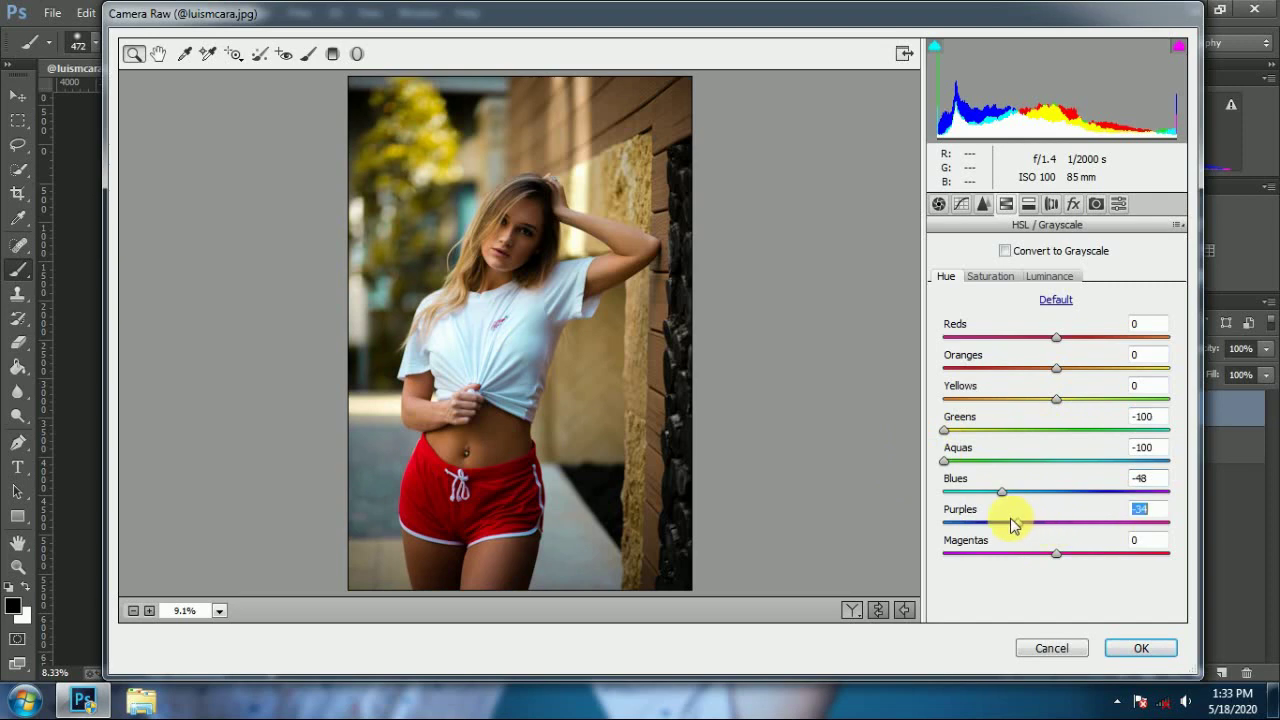
left_click(992, 277)
Step: Set HSL saturation Greens -100, Aquas +100, Blues +98, Reds +73 and Oranges +29
left_click(955, 393)
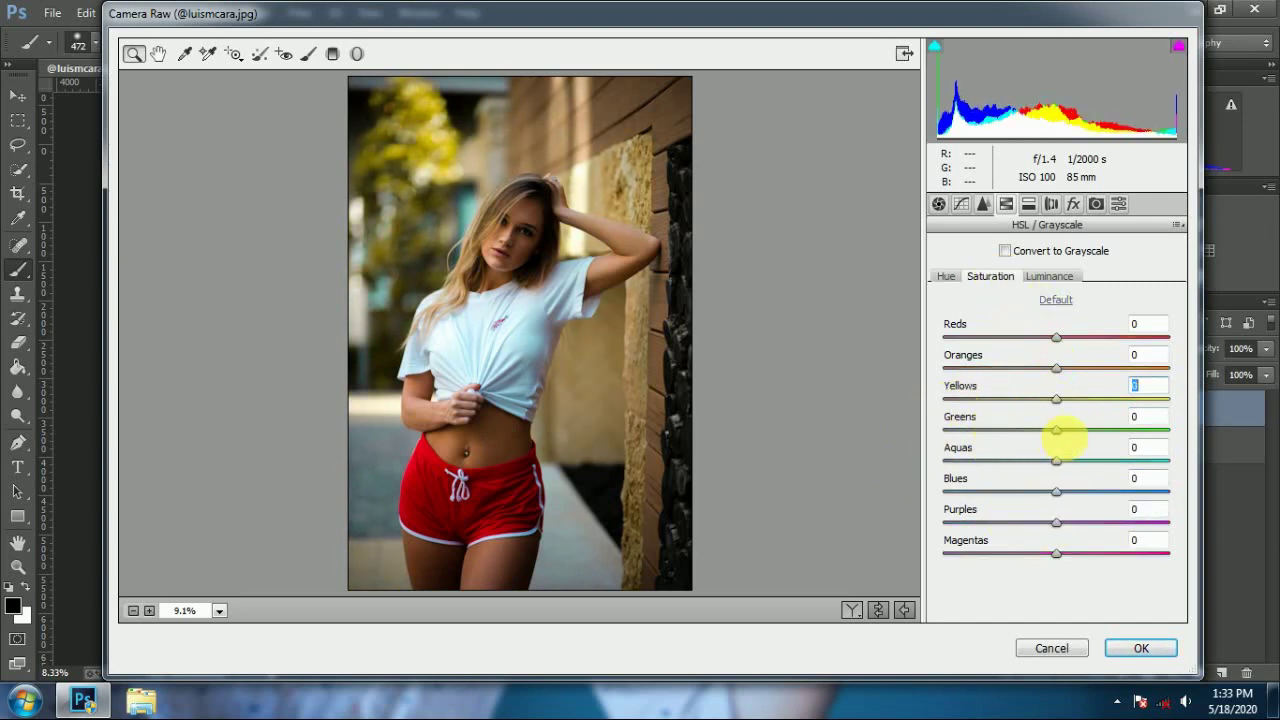
left_click_drag(1056, 430, 929, 429)
left_click_drag(1056, 460, 1180, 462)
left_click_drag(1057, 491, 1168, 491)
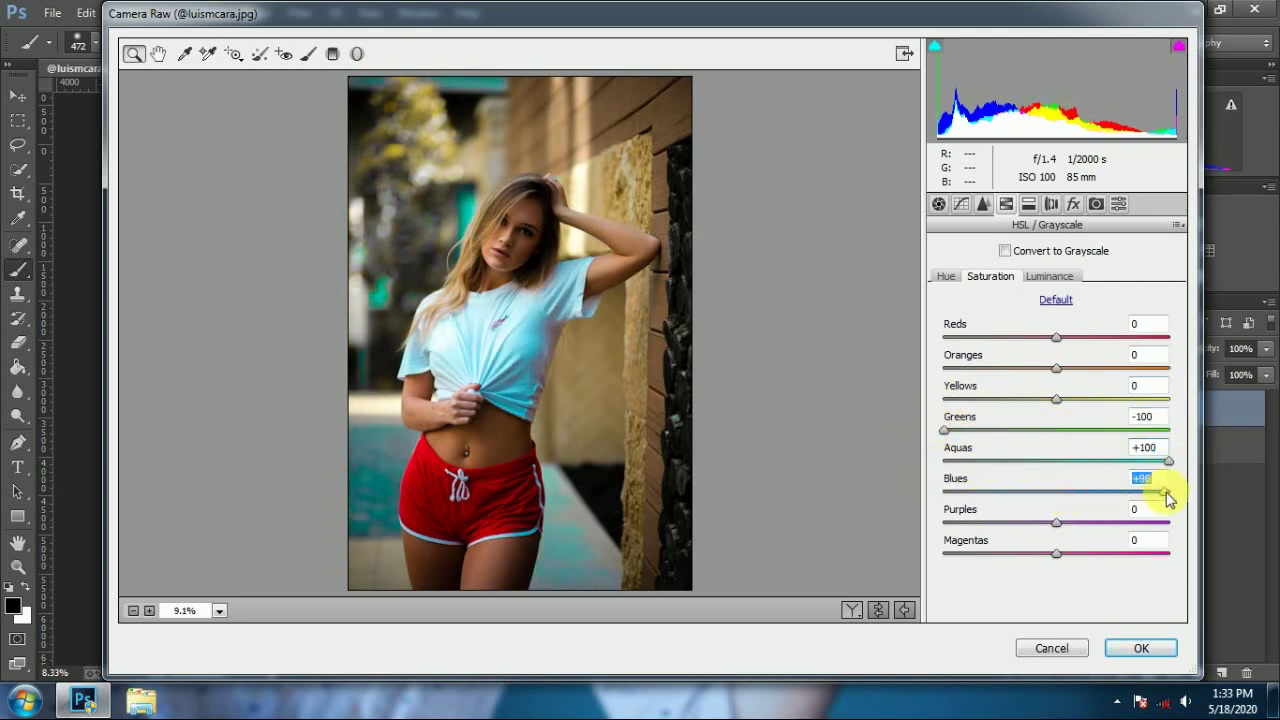
left_click_drag(1058, 338, 1137, 343)
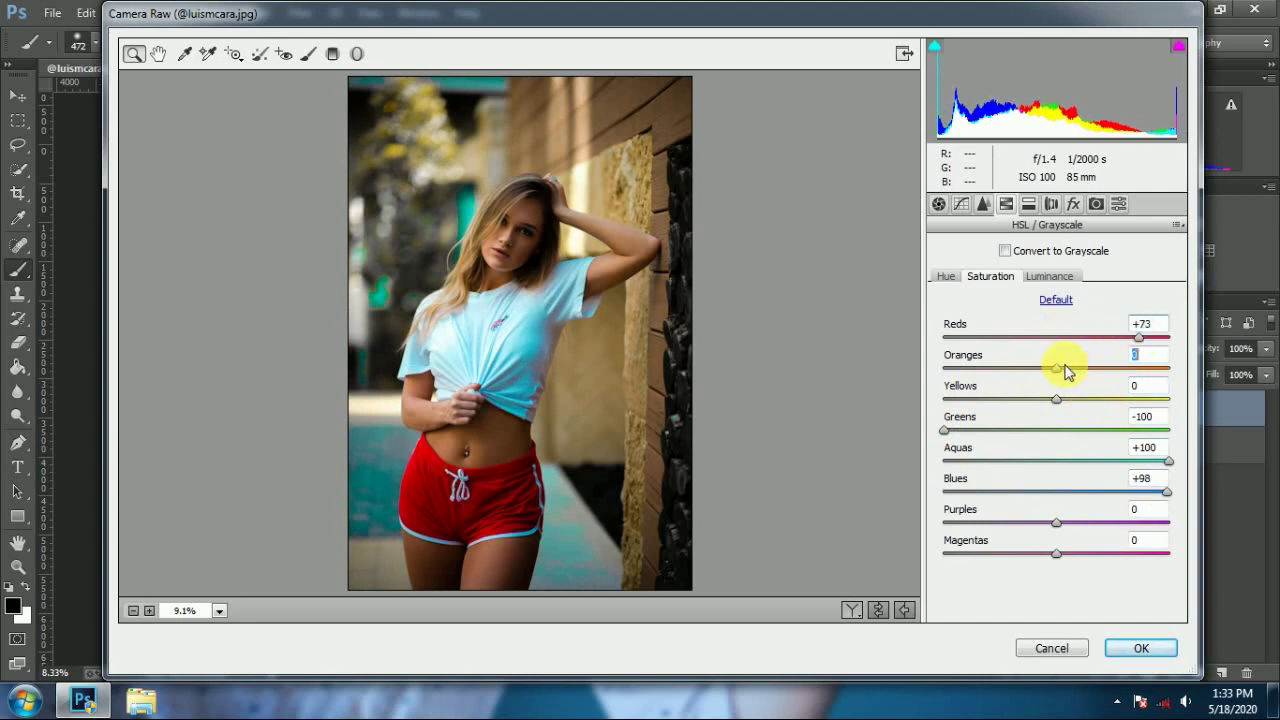
mouse_move(1066, 371)
left_mouse_down()
mouse_move(1100, 371)
mouse_move(1040, 366)
mouse_move(1140, 371)
mouse_move(1121, 369)
mouse_move(1115, 342)
left_mouse_up()
left_click(1072, 278)
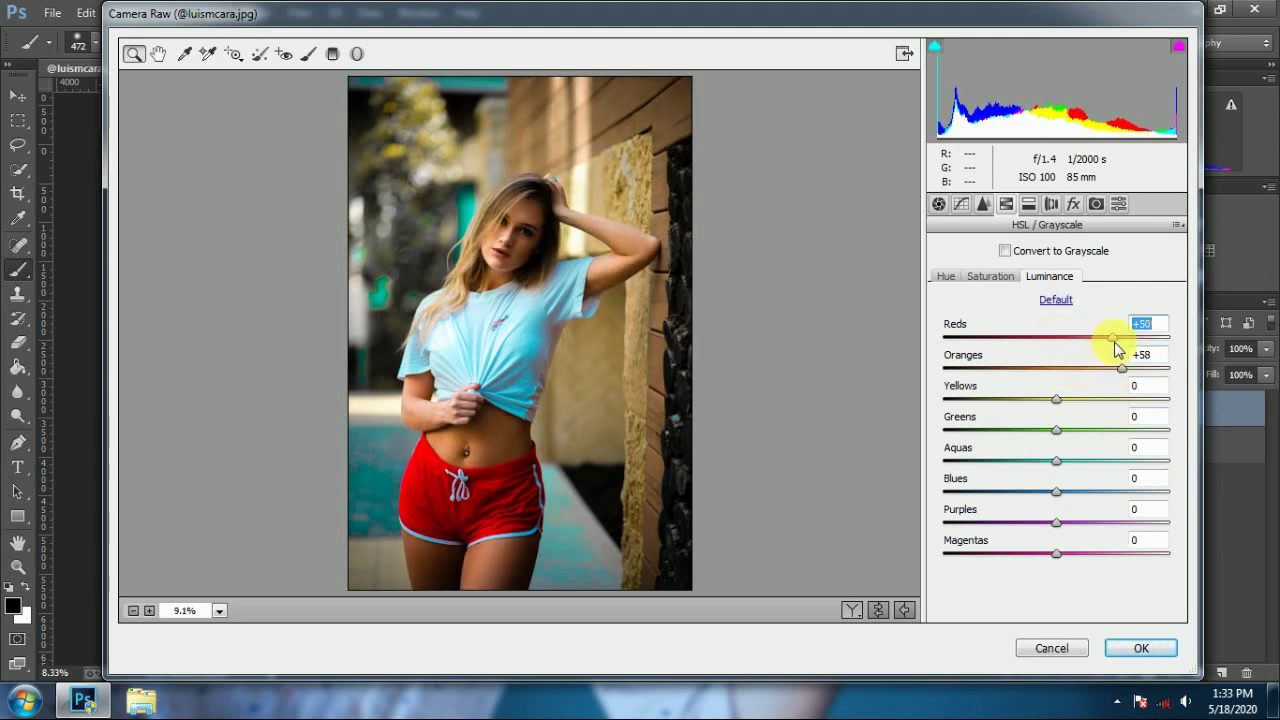
Step: Set Yellows to hue -100, saturation +68 and luminance +54 in HSL
left_click(946, 277)
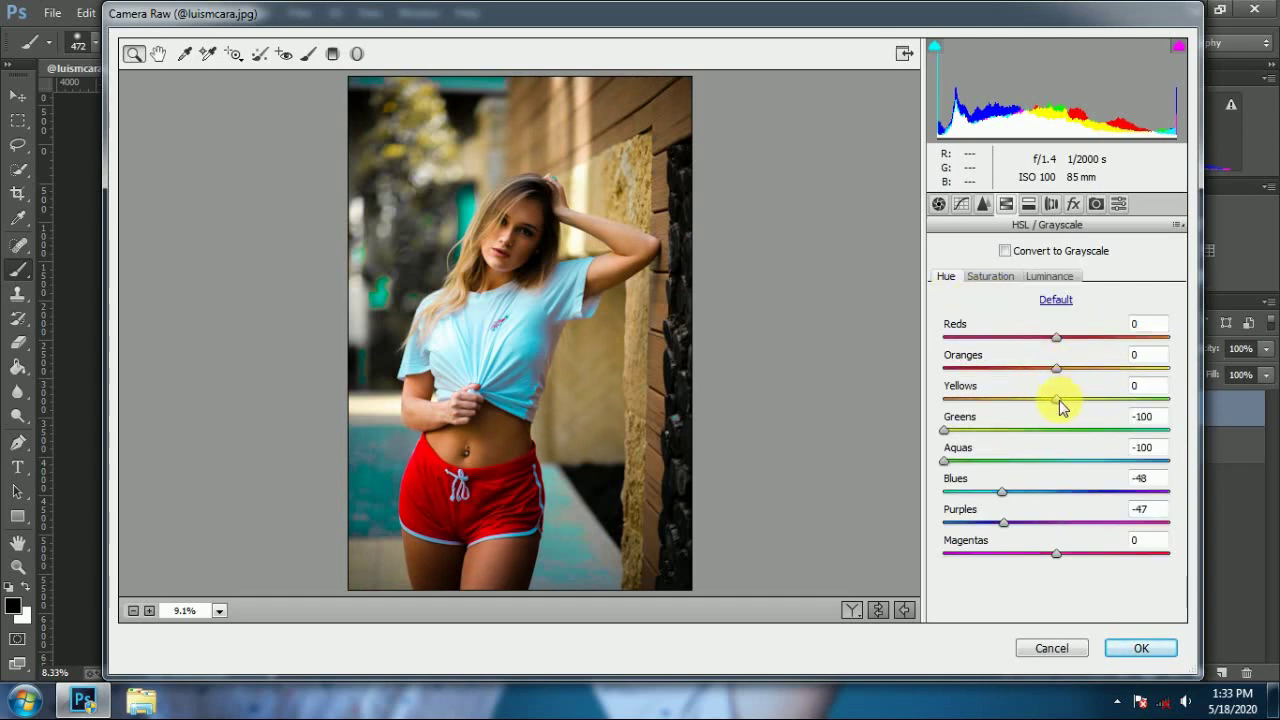
left_click_drag(1056, 399, 920, 405)
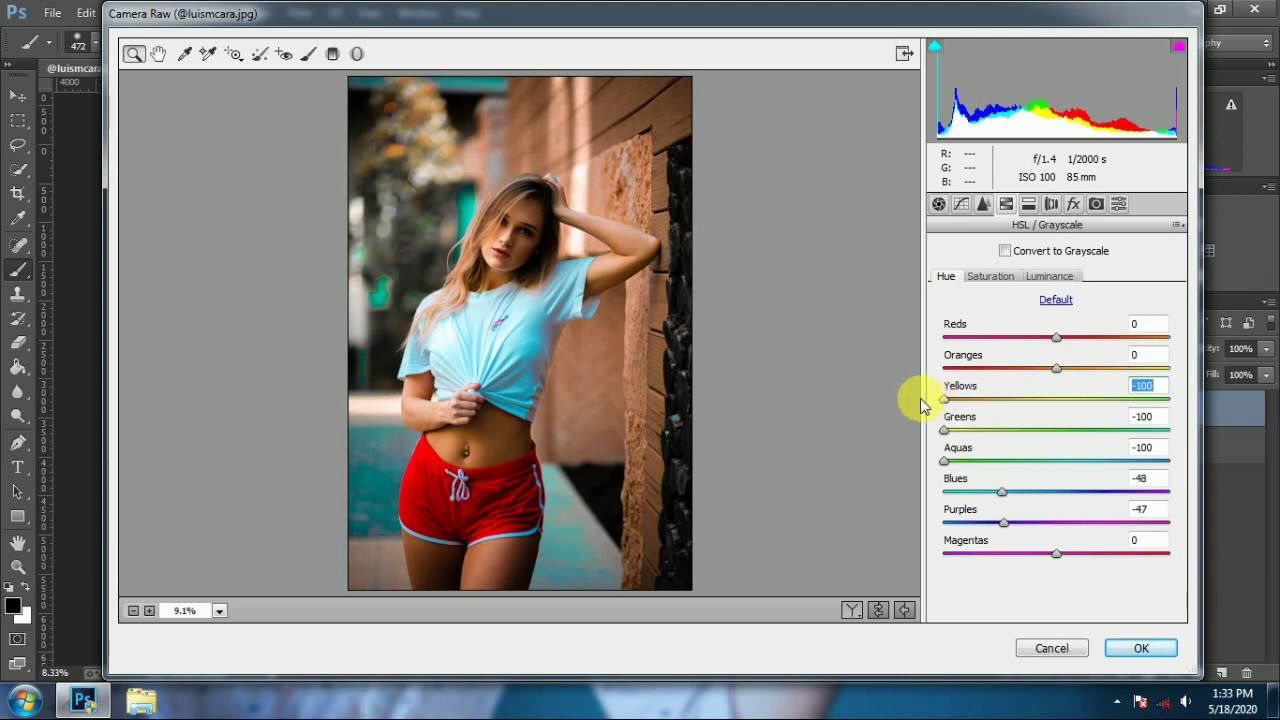
left_click(990, 276)
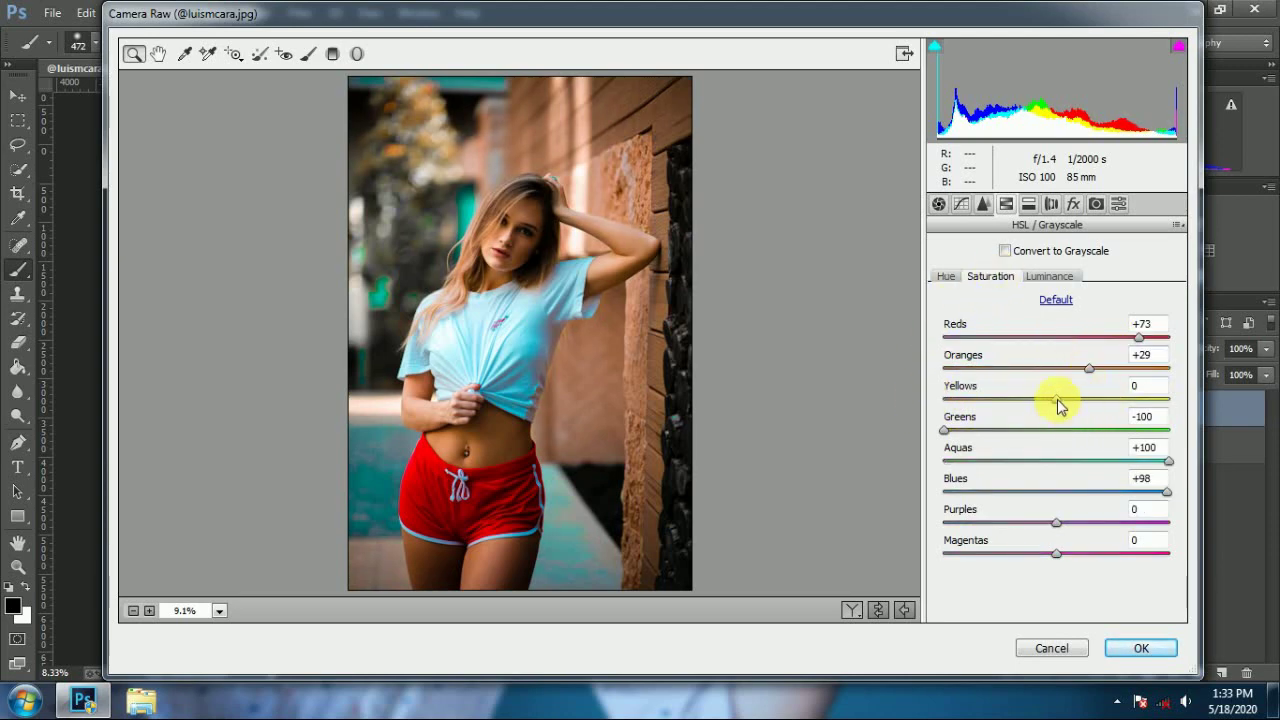
left_click_drag(1059, 405, 1134, 414)
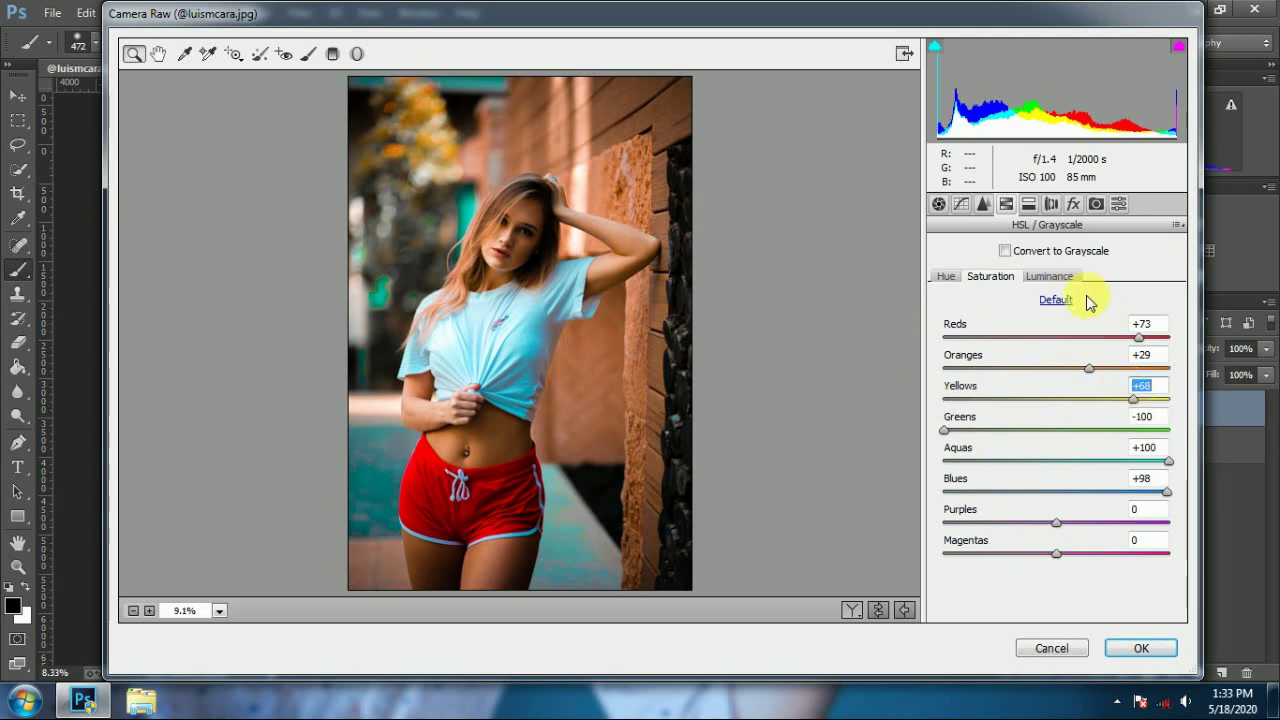
left_click(1066, 278)
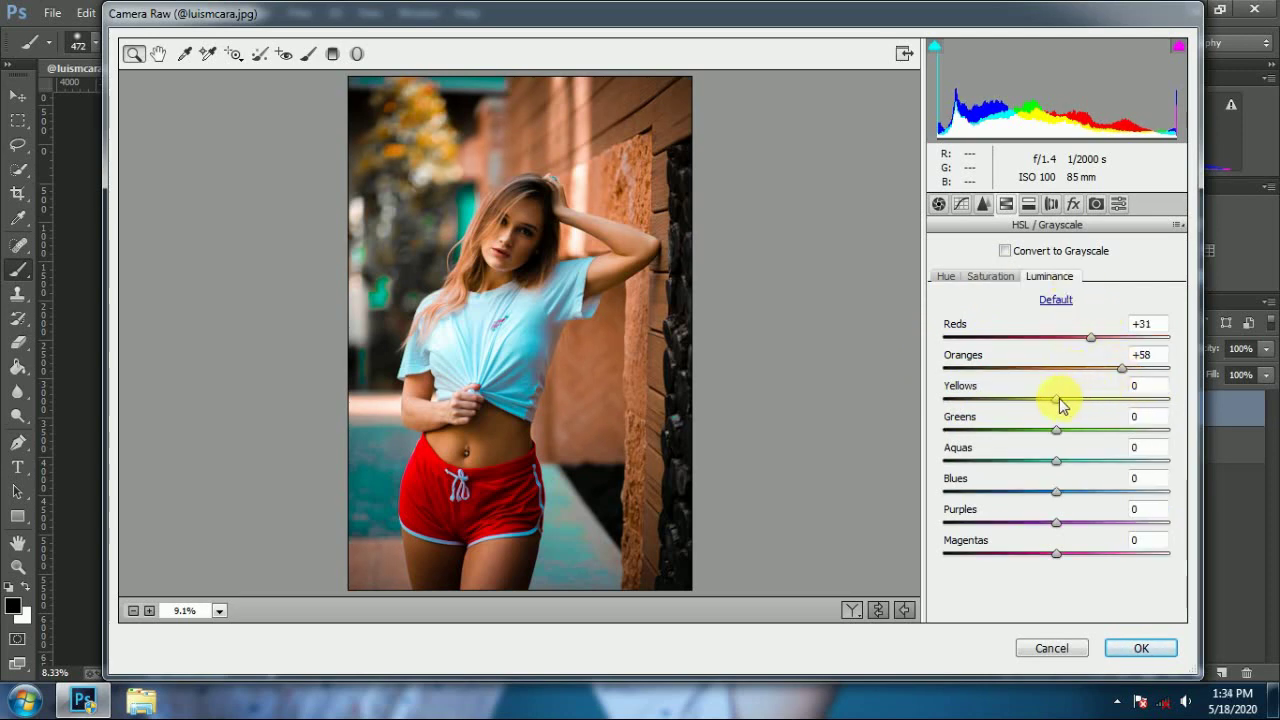
mouse_move(1057, 399)
left_mouse_down()
mouse_move(1037, 400)
mouse_move(1122, 404)
left_mouse_up()
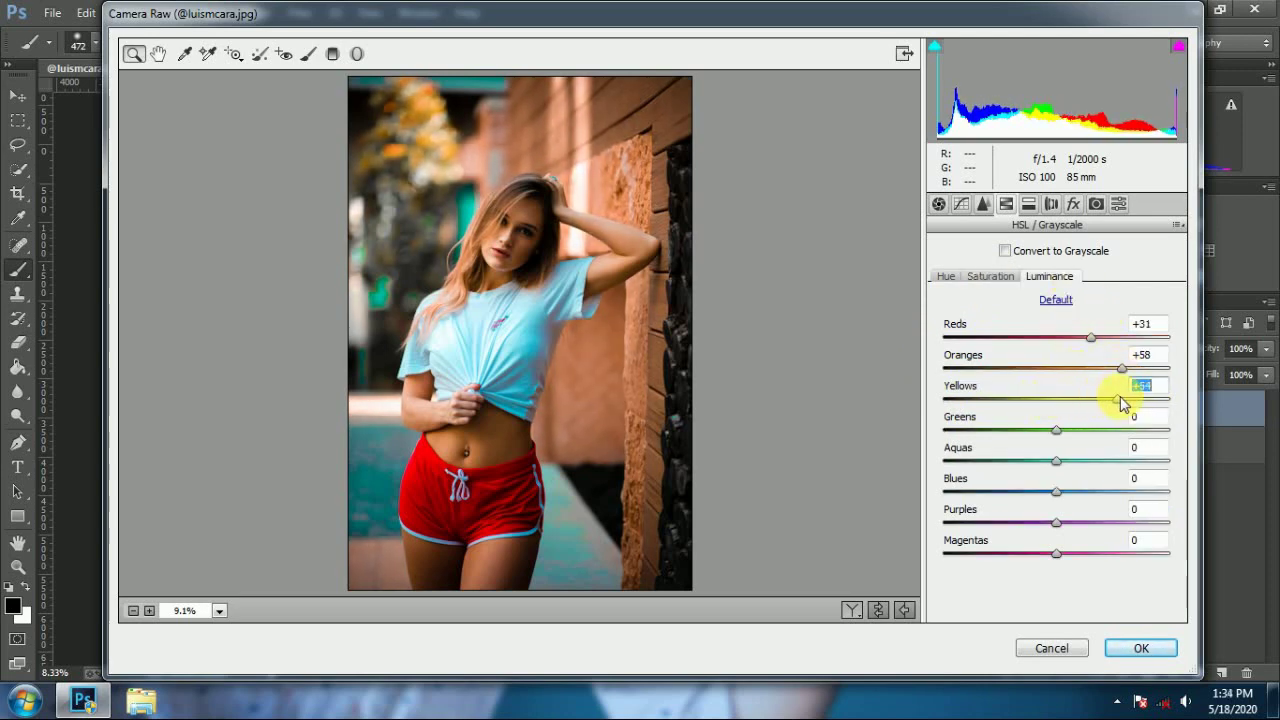
left_click(1027, 212)
Step: Set the Split Toning highlights to hue 231 and saturation 14
left_click_drag(944, 278, 1092, 280)
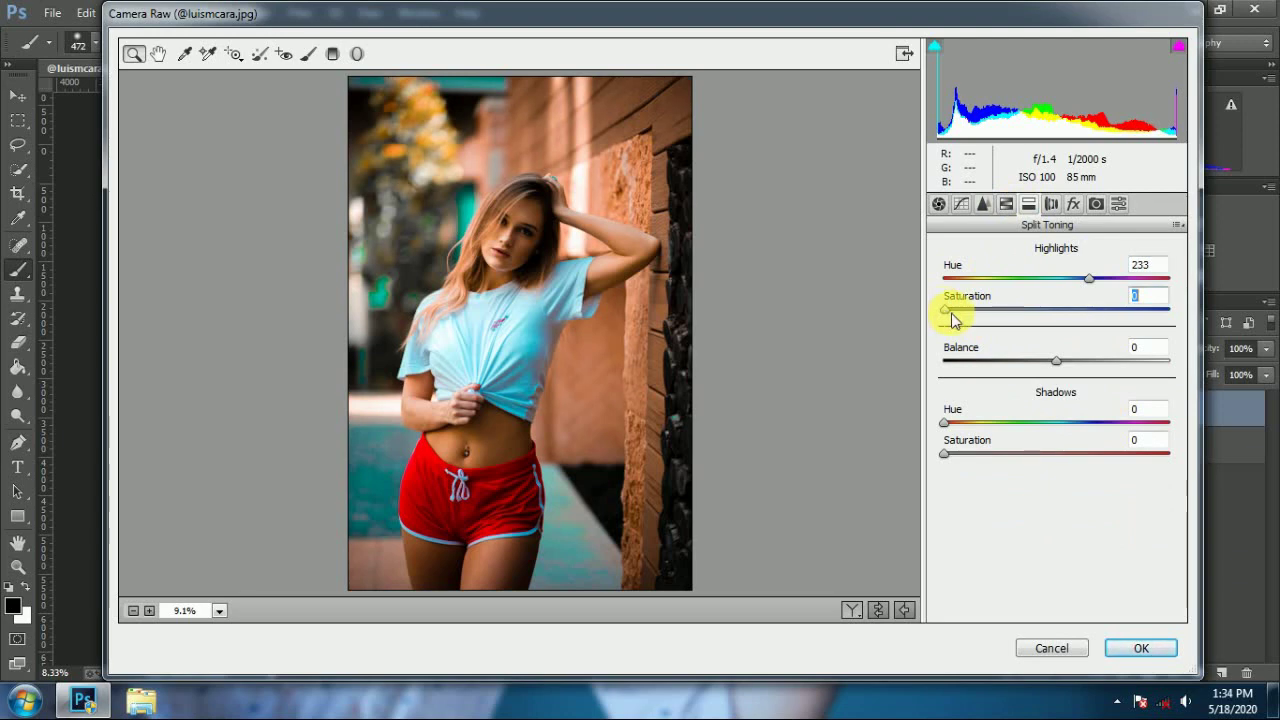
mouse_move(944, 309)
left_mouse_down()
mouse_move(1043, 317)
mouse_move(980, 316)
left_mouse_up()
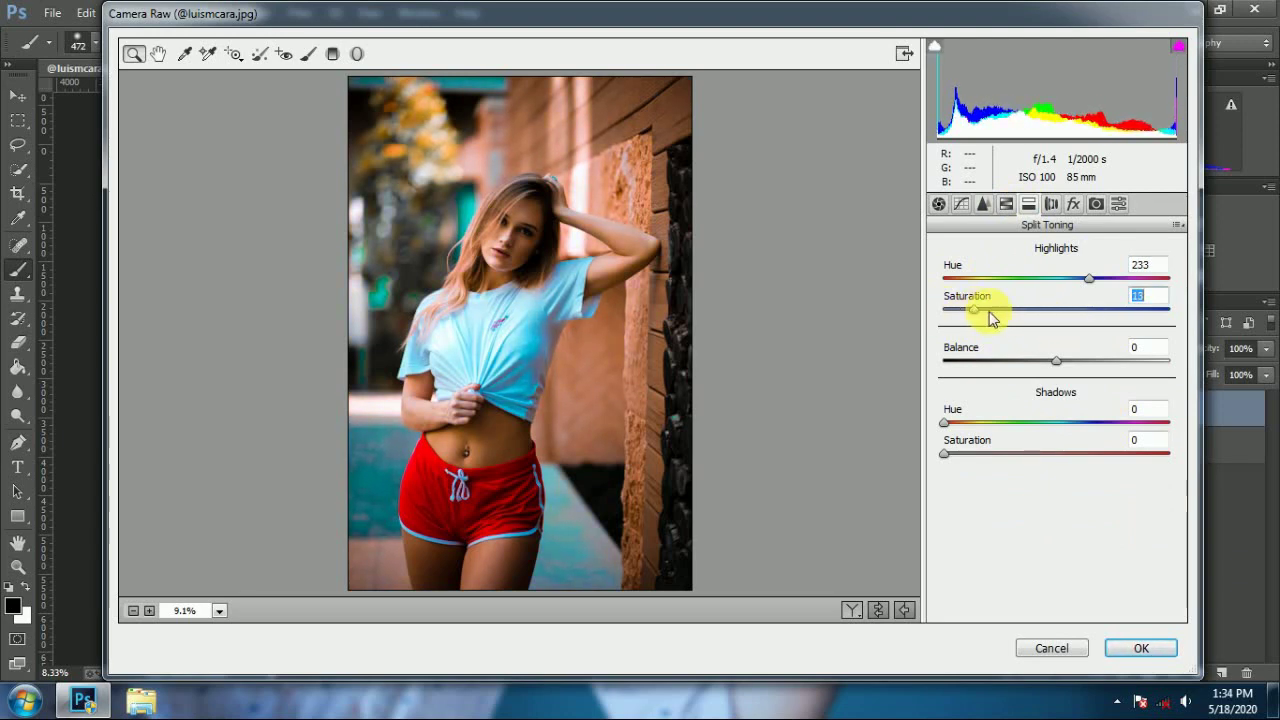
mouse_move(1089, 280)
left_mouse_down()
mouse_move(980, 294)
mouse_move(1150, 293)
mouse_move(1092, 291)
left_mouse_up()
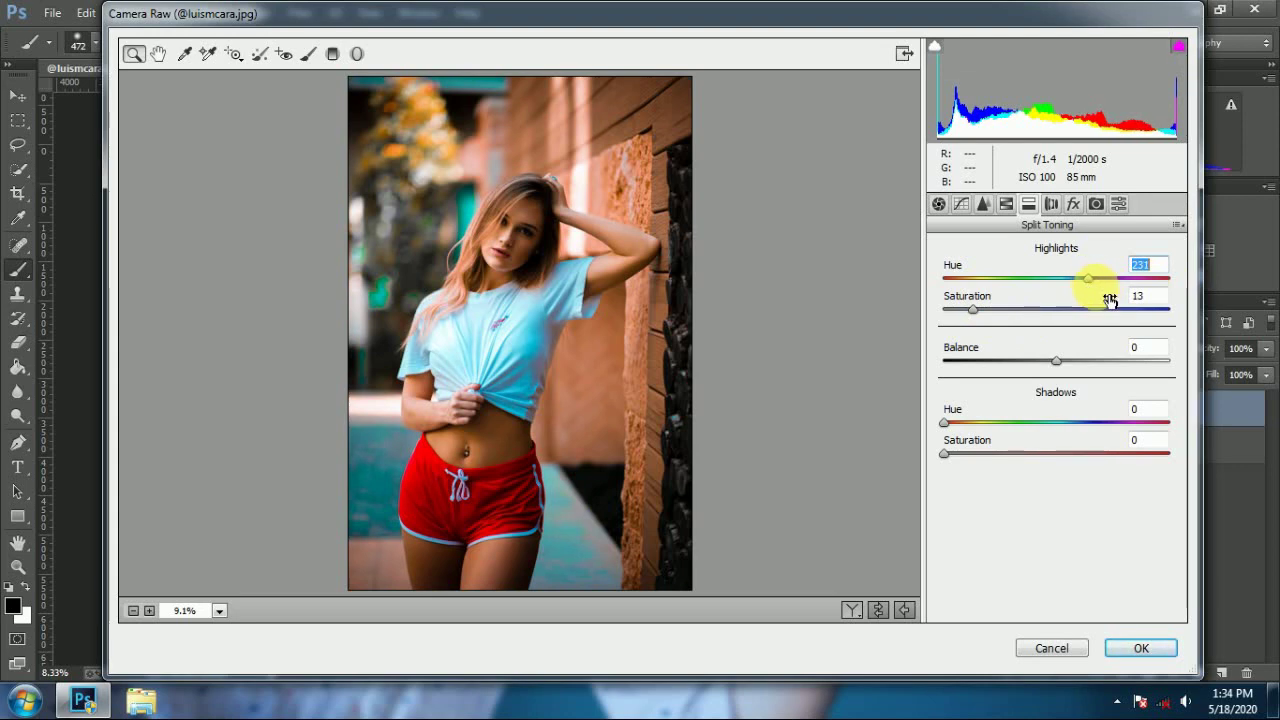
mouse_move(980, 314)
left_mouse_down()
mouse_move(966, 314)
mouse_move(982, 314)
left_mouse_up()
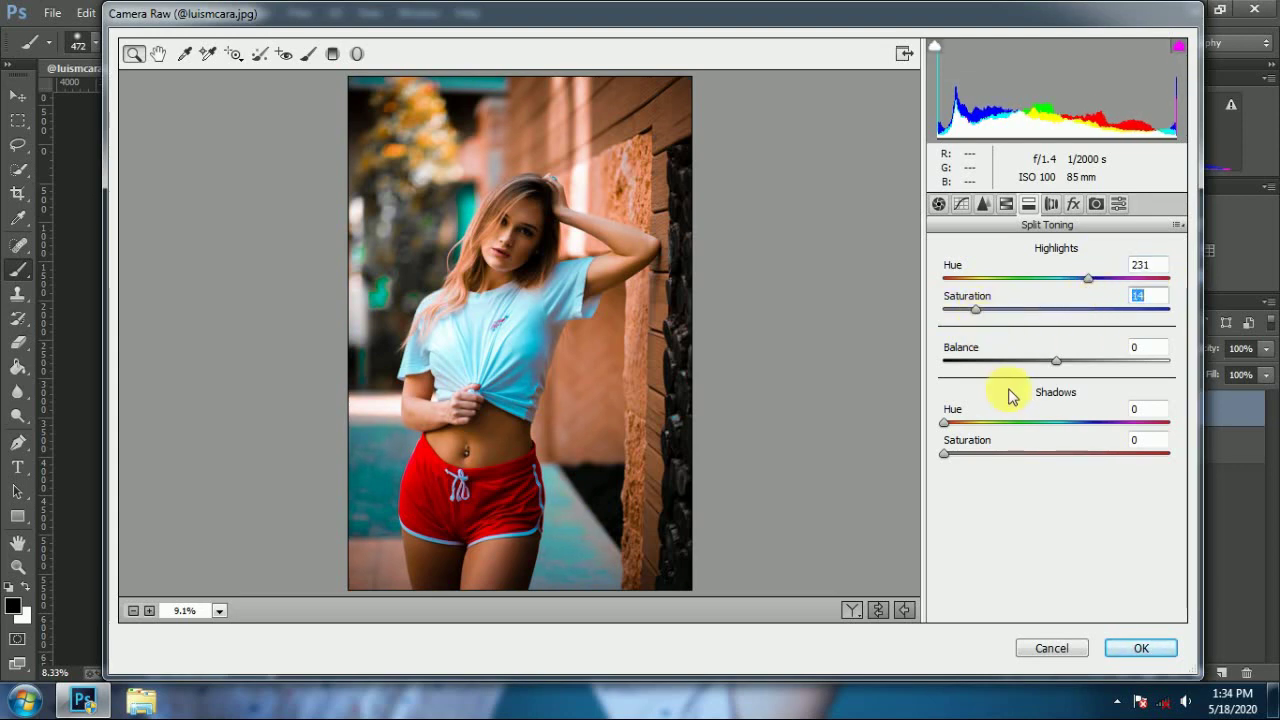
left_click(1051, 204)
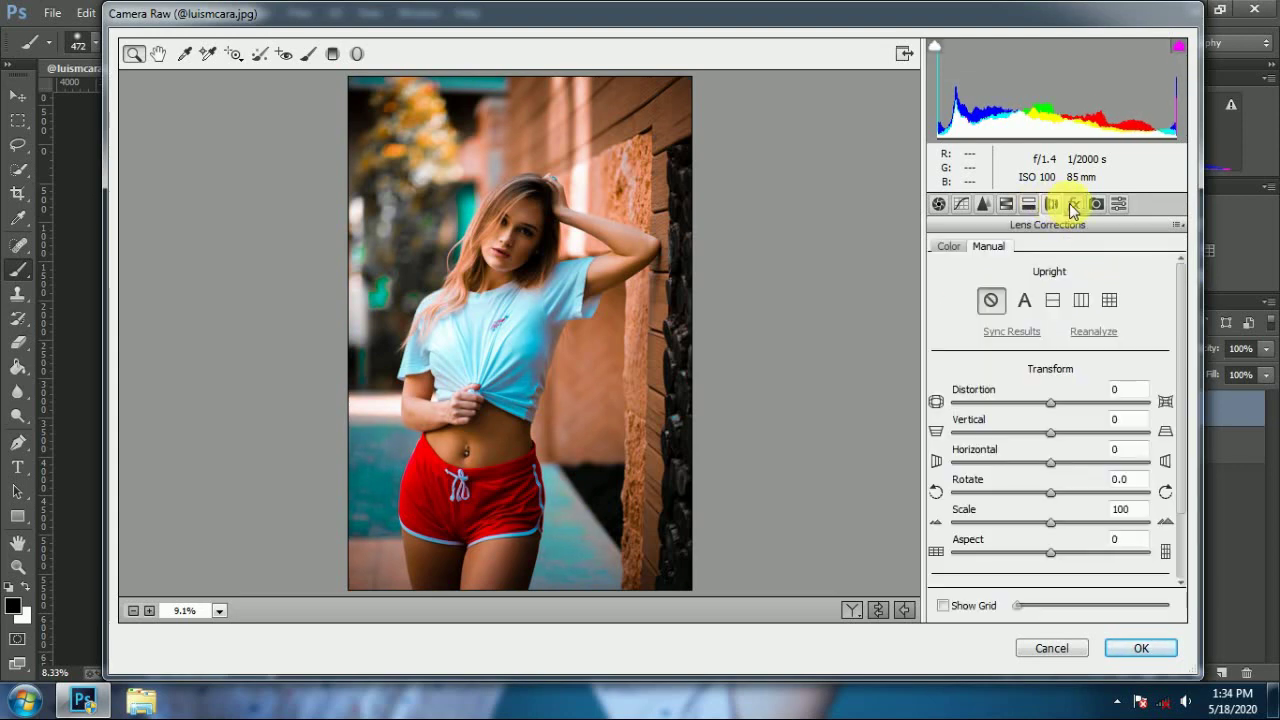
Step: Raise the Camera Calibration Blue Primary saturation to +38
left_click(1074, 204)
left_click(1051, 204)
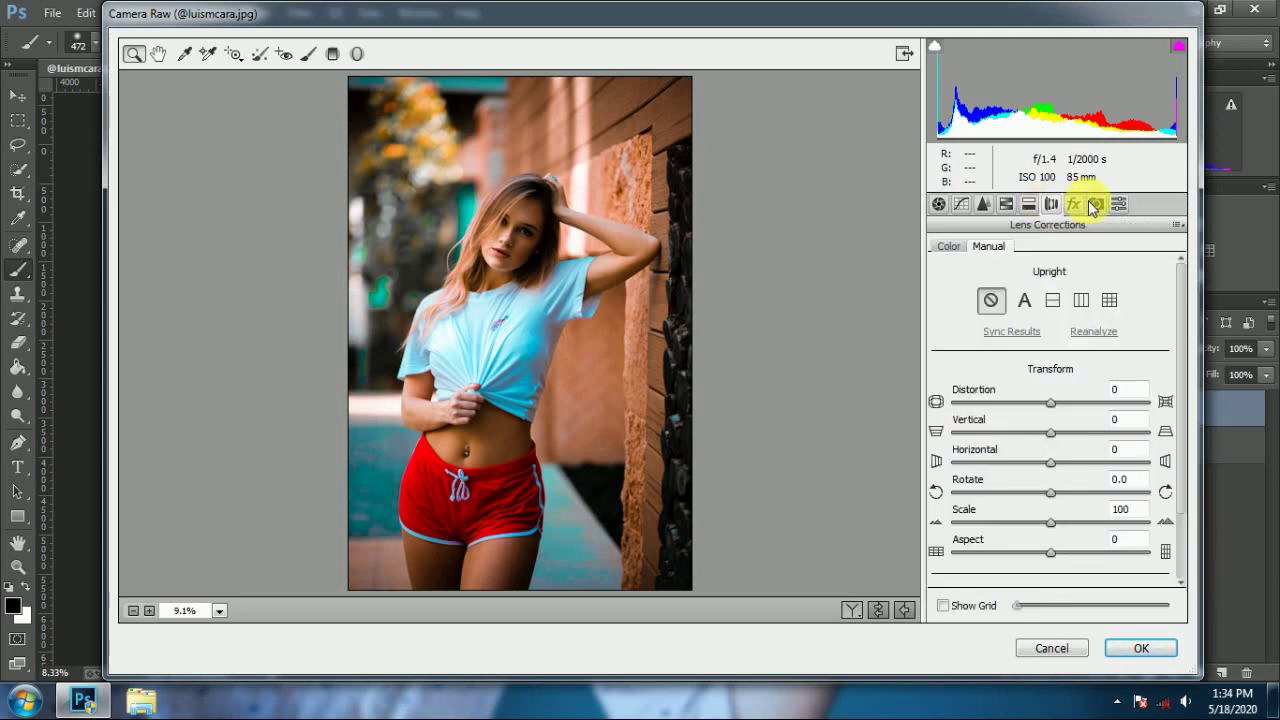
left_click(1096, 204)
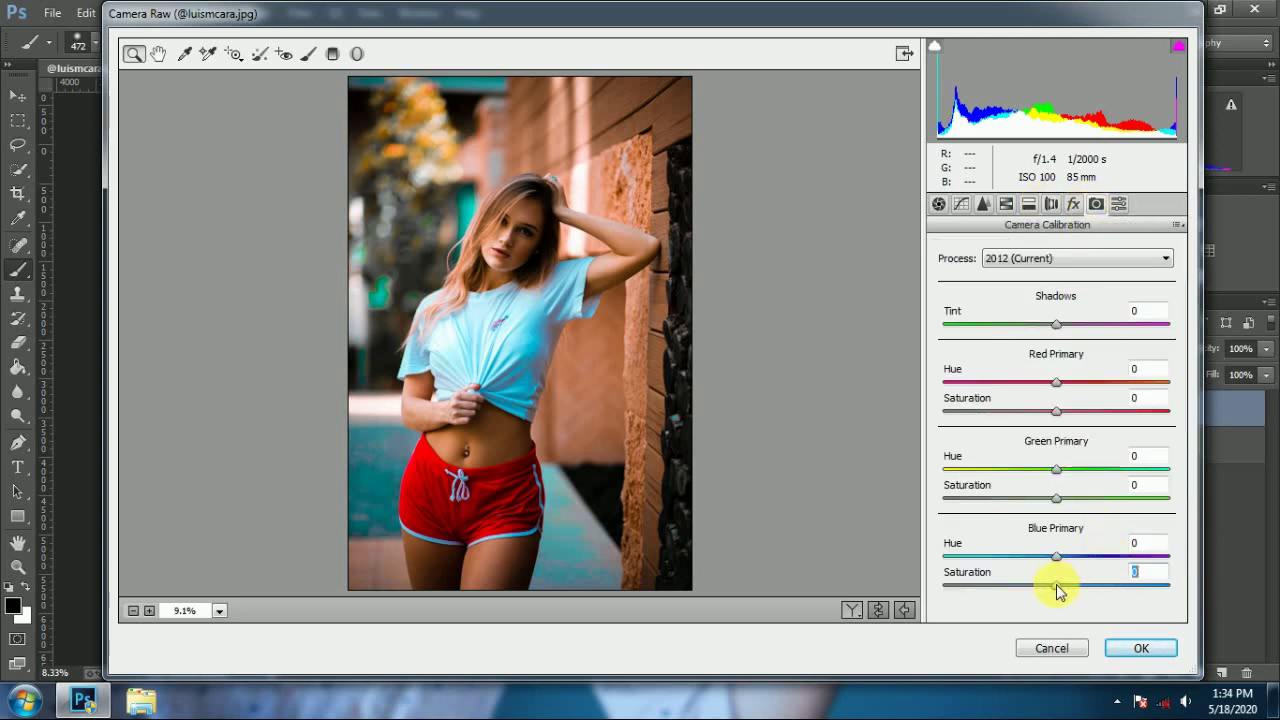
mouse_move(1059, 591)
left_mouse_down()
mouse_move(1141, 591)
mouse_move(1080, 560)
mouse_move(1006, 551)
mouse_move(1062, 563)
left_mouse_up()
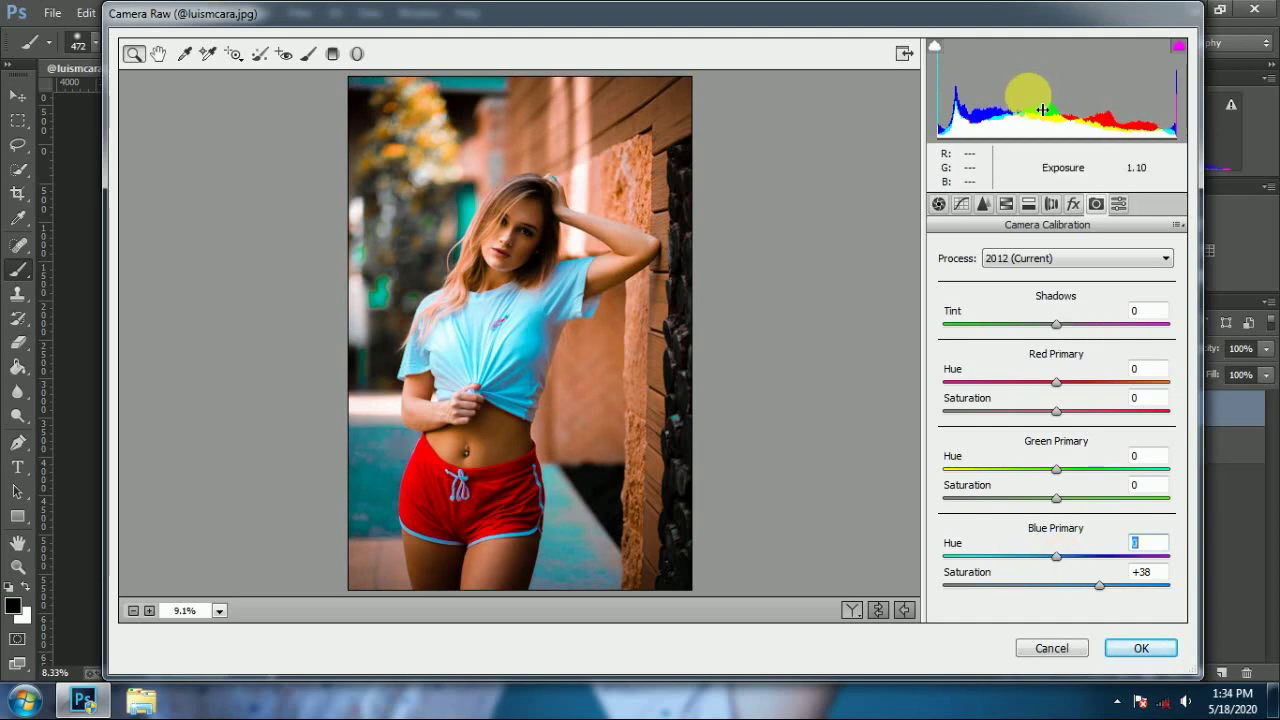
left_click(1006, 203)
left_click(946, 276)
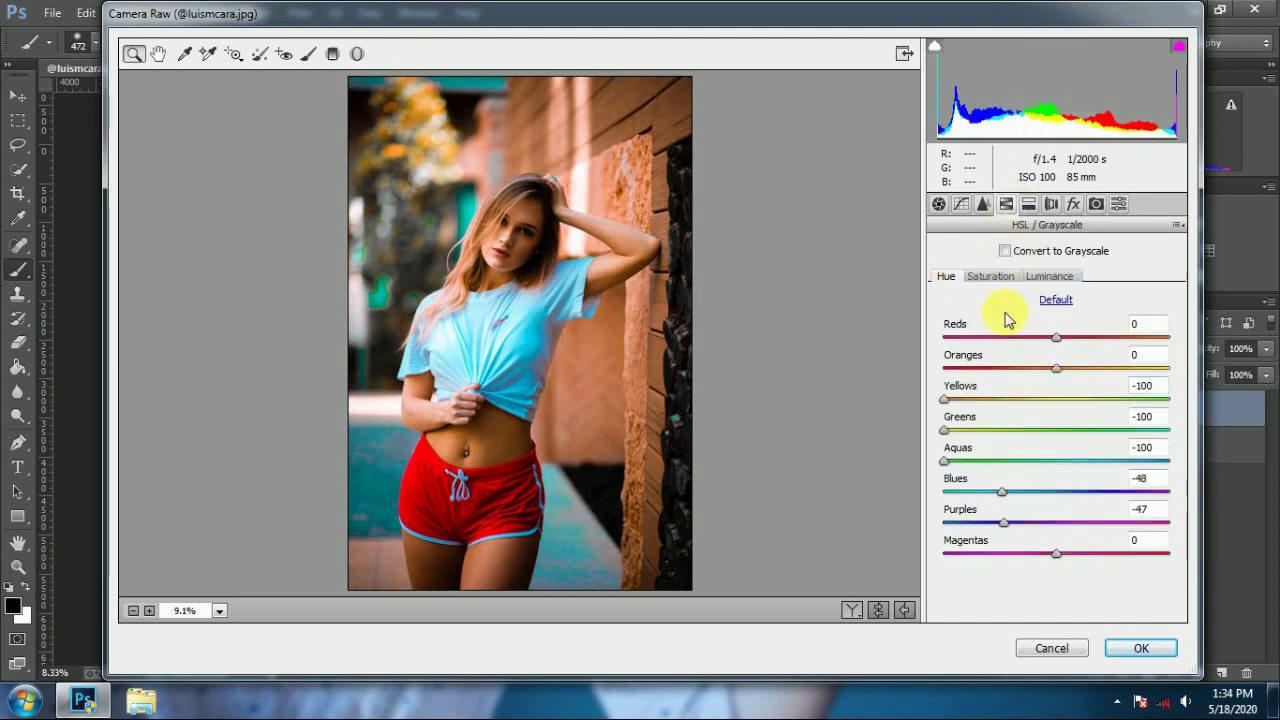
left_click(981, 400)
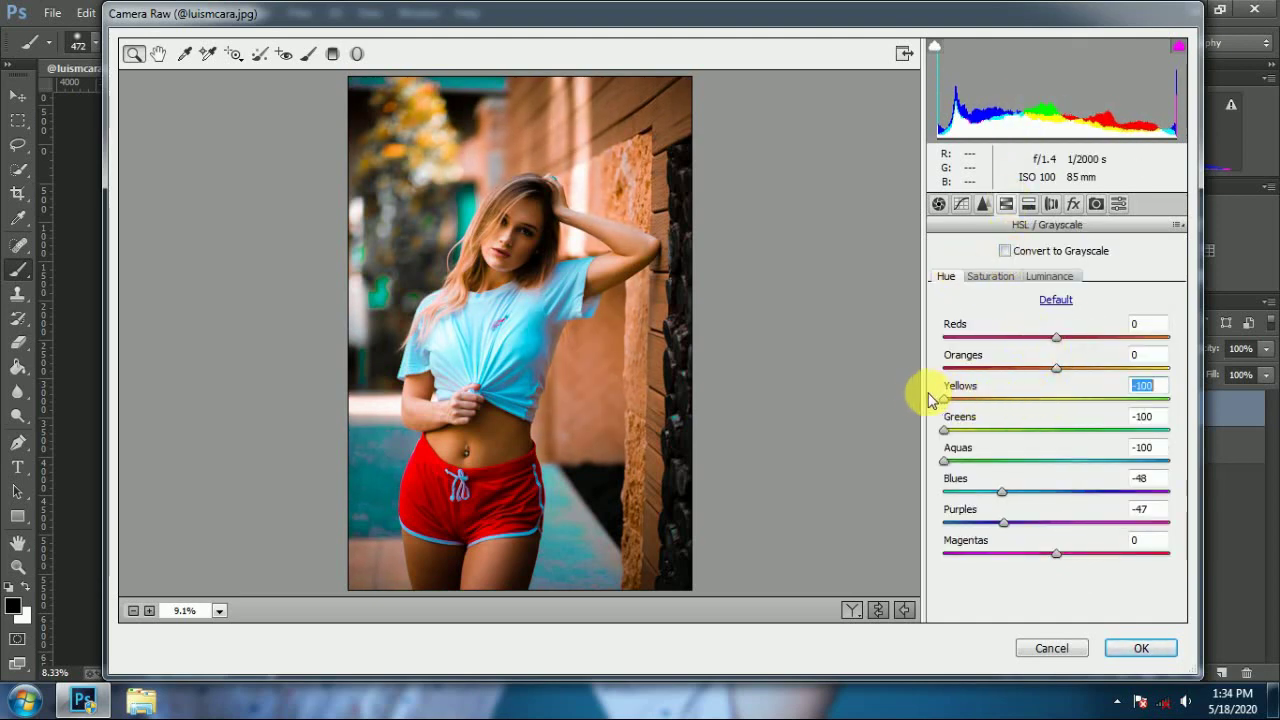
Step: Shift the Oranges hue to -18 in HSL
mouse_move(1063, 374)
left_mouse_down()
mouse_move(1082, 370)
mouse_move(1041, 372)
left_mouse_up()
left_click(990, 276)
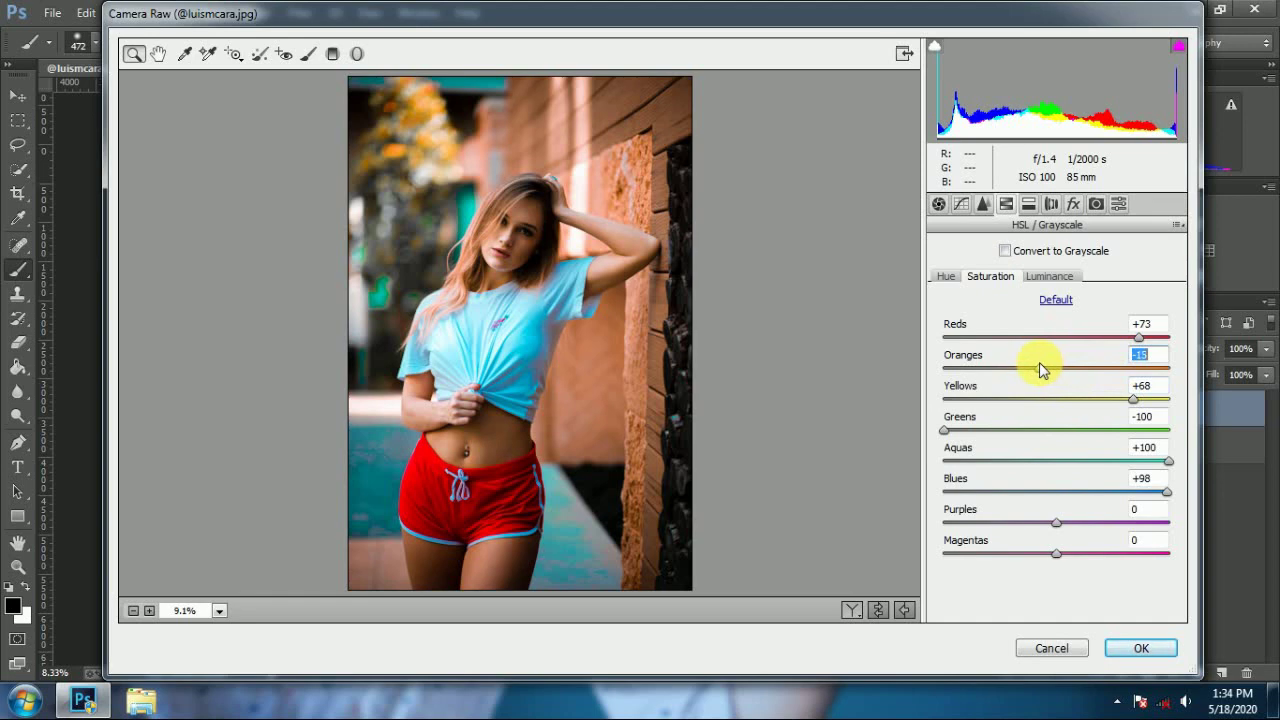
left_click(1049, 276)
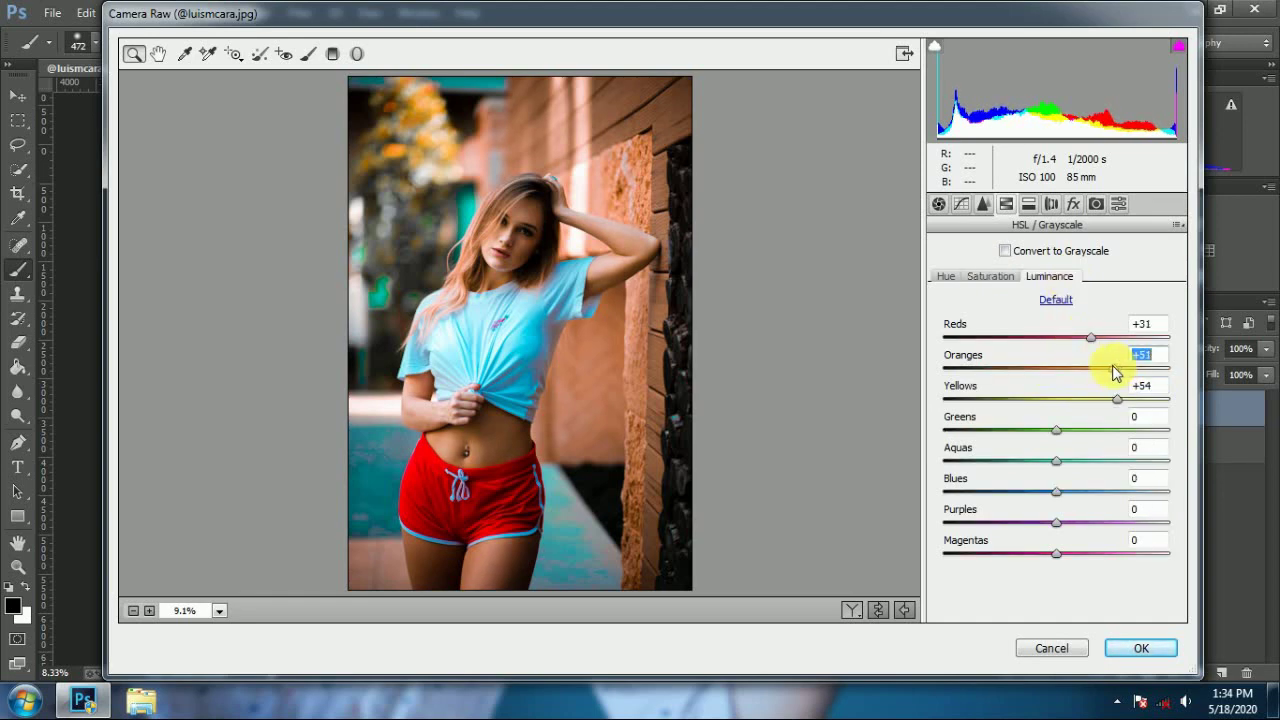
Step: Set Basic Blacks -8, Whites +65, Shadows +3, Highlights -63 and Contrast +6
left_click(938, 204)
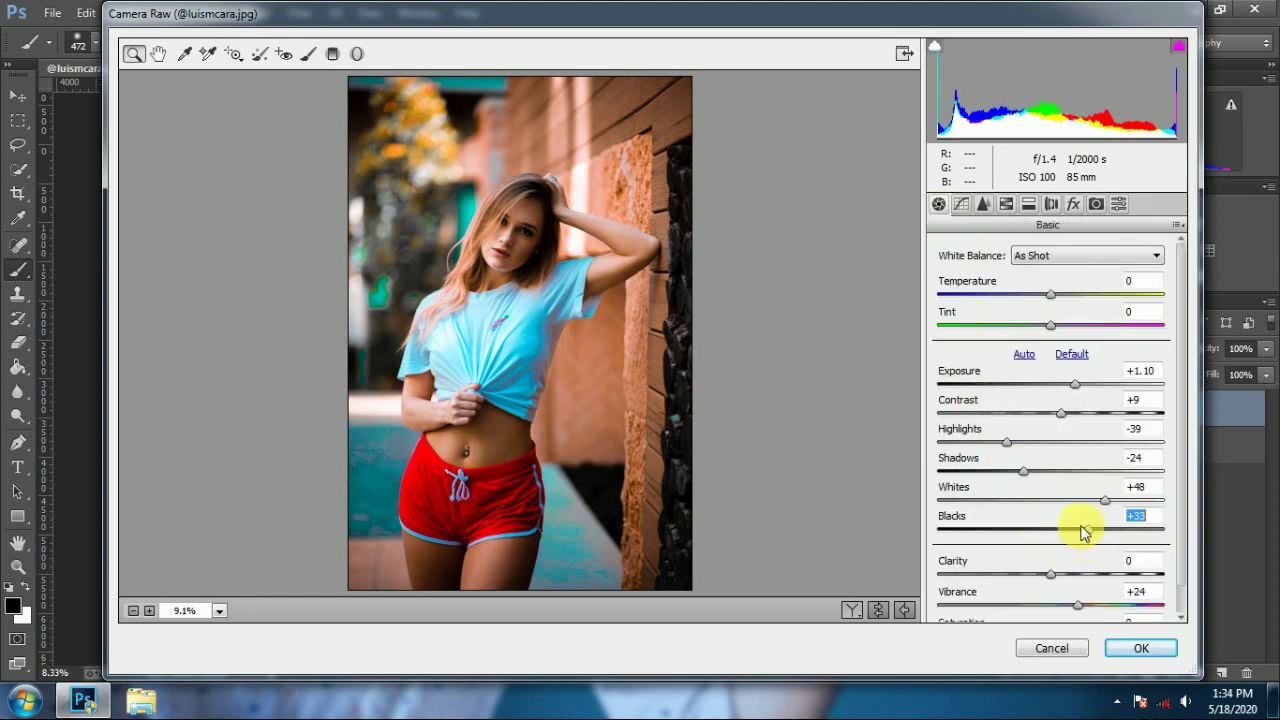
left_click_drag(1084, 533, 1041, 528)
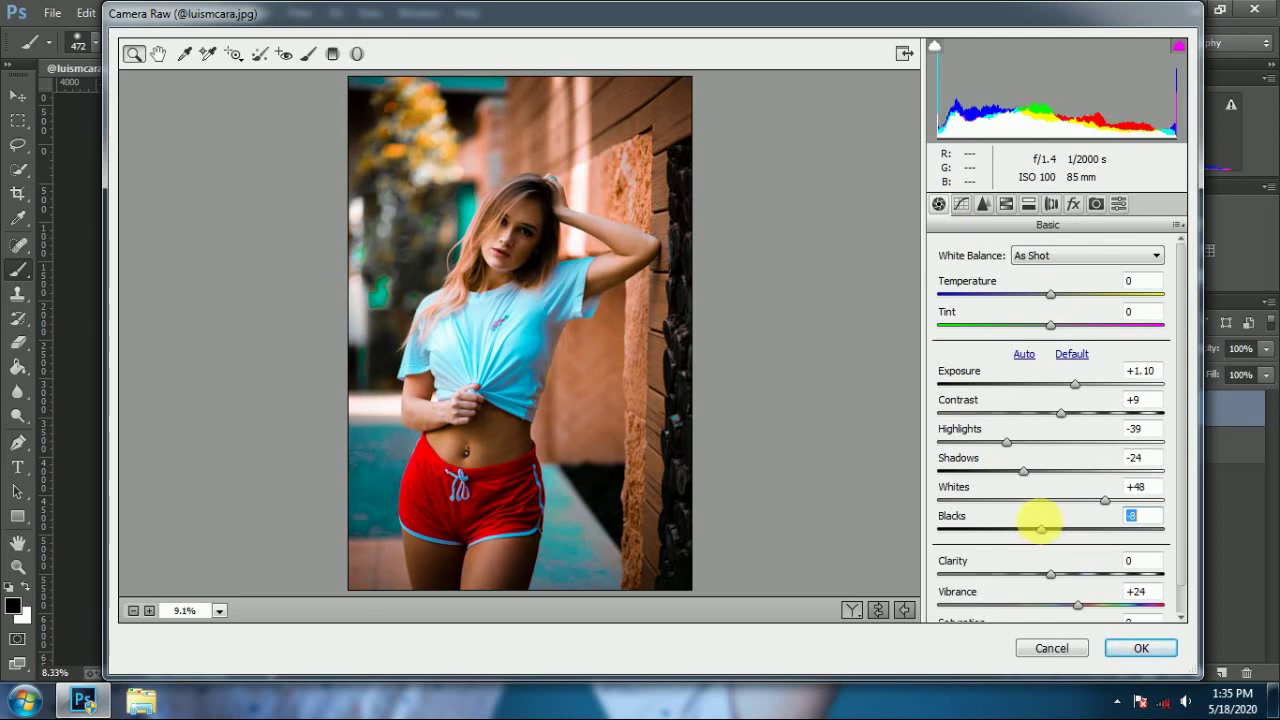
left_click_drag(1104, 500, 1124, 502)
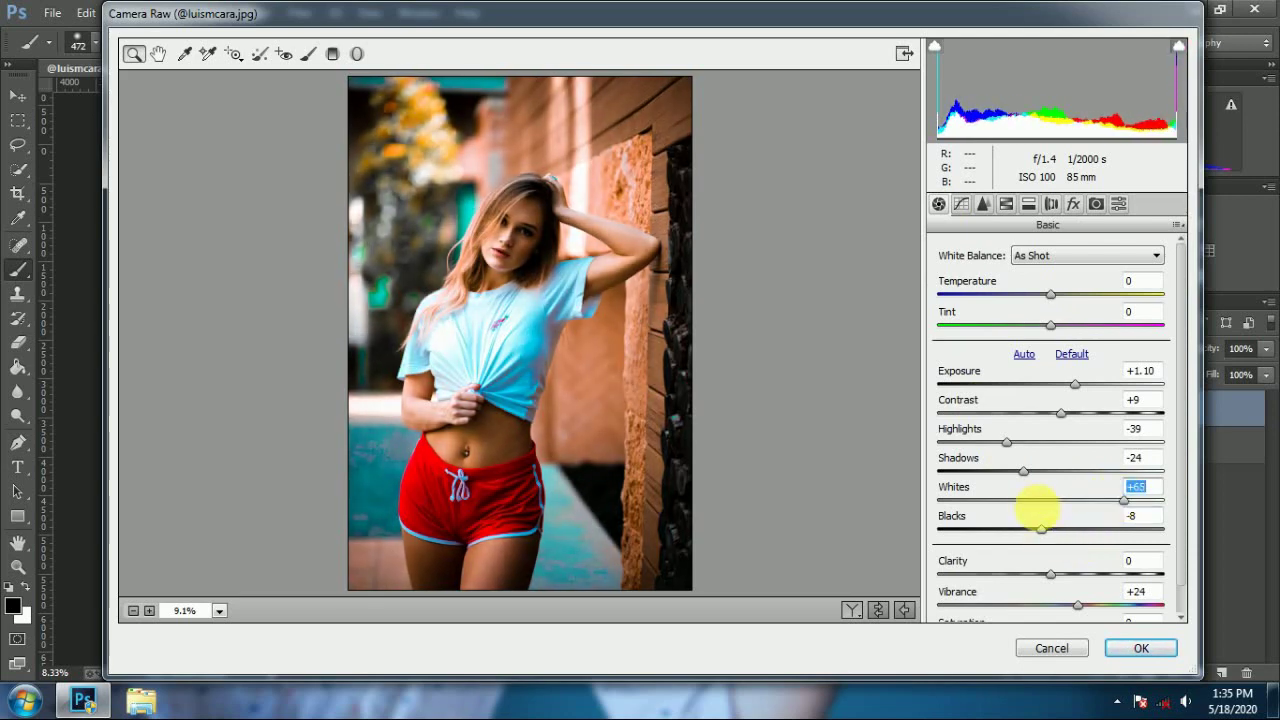
mouse_move(1028, 477)
left_mouse_down()
mouse_move(1059, 477)
mouse_move(963, 443)
left_mouse_up()
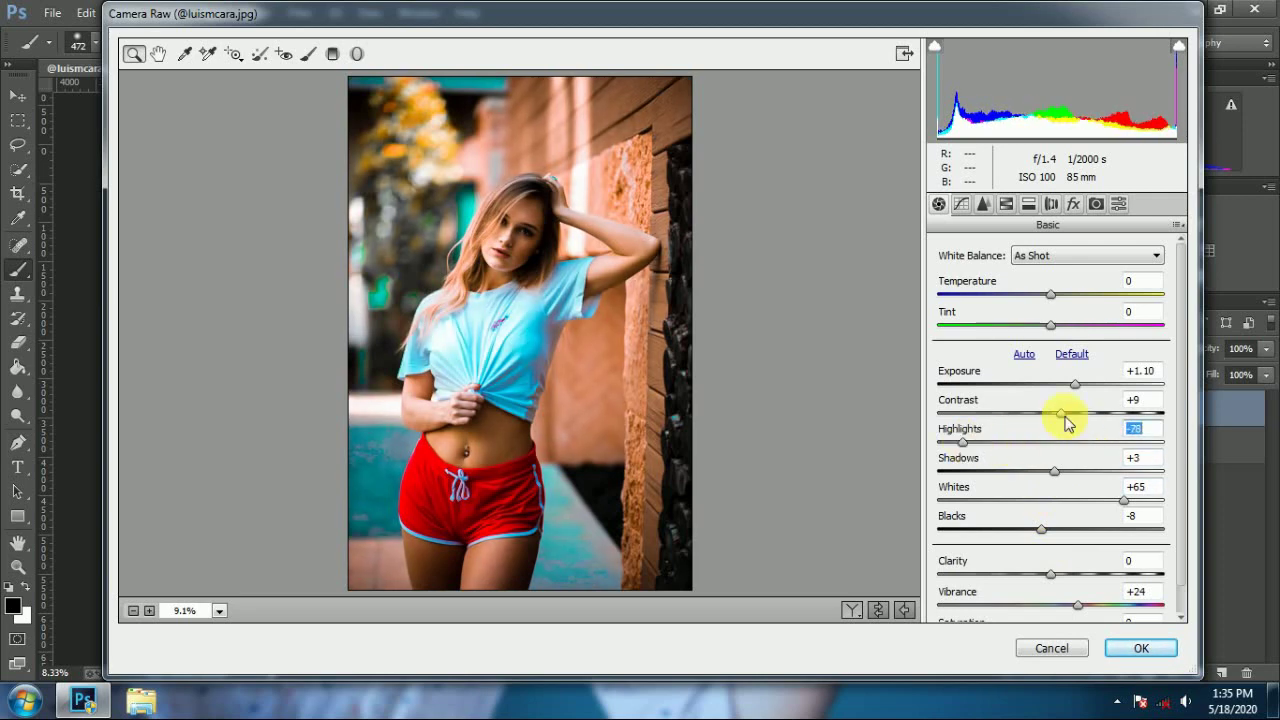
mouse_move(1062, 418)
left_mouse_down()
mouse_move(1090, 425)
mouse_move(1058, 426)
left_mouse_up()
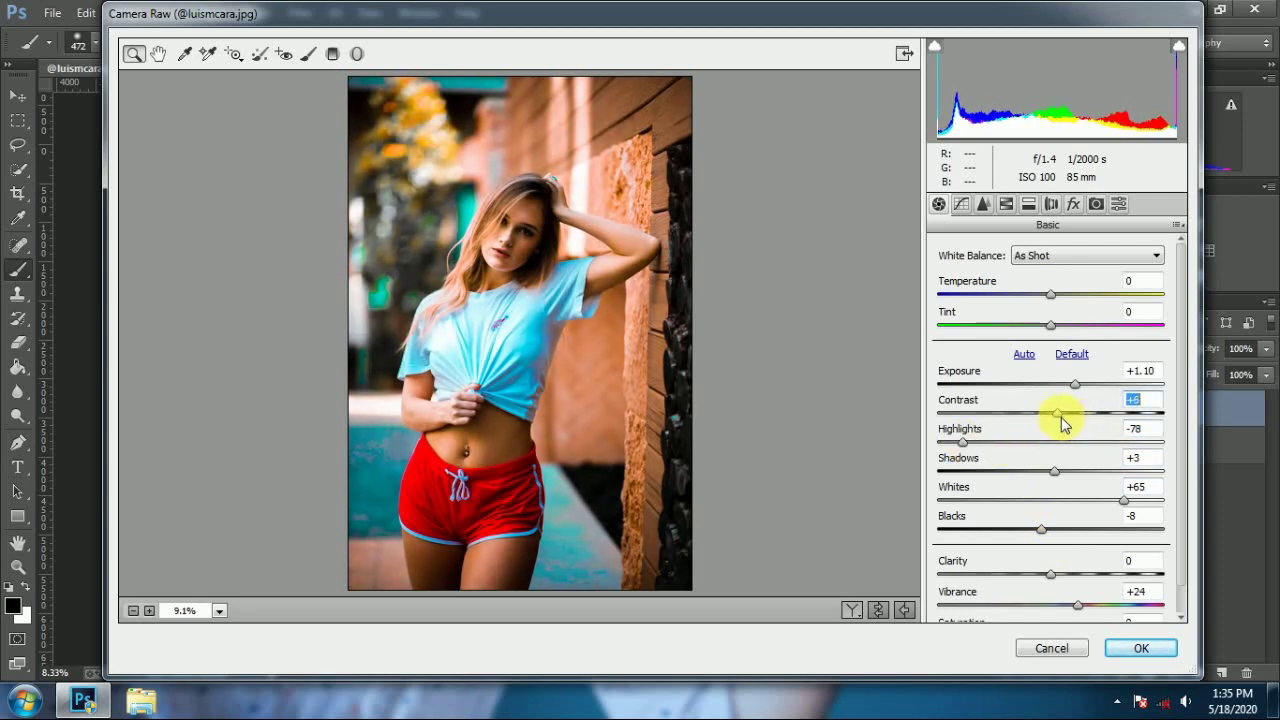
left_click_drag(963, 442, 980, 443)
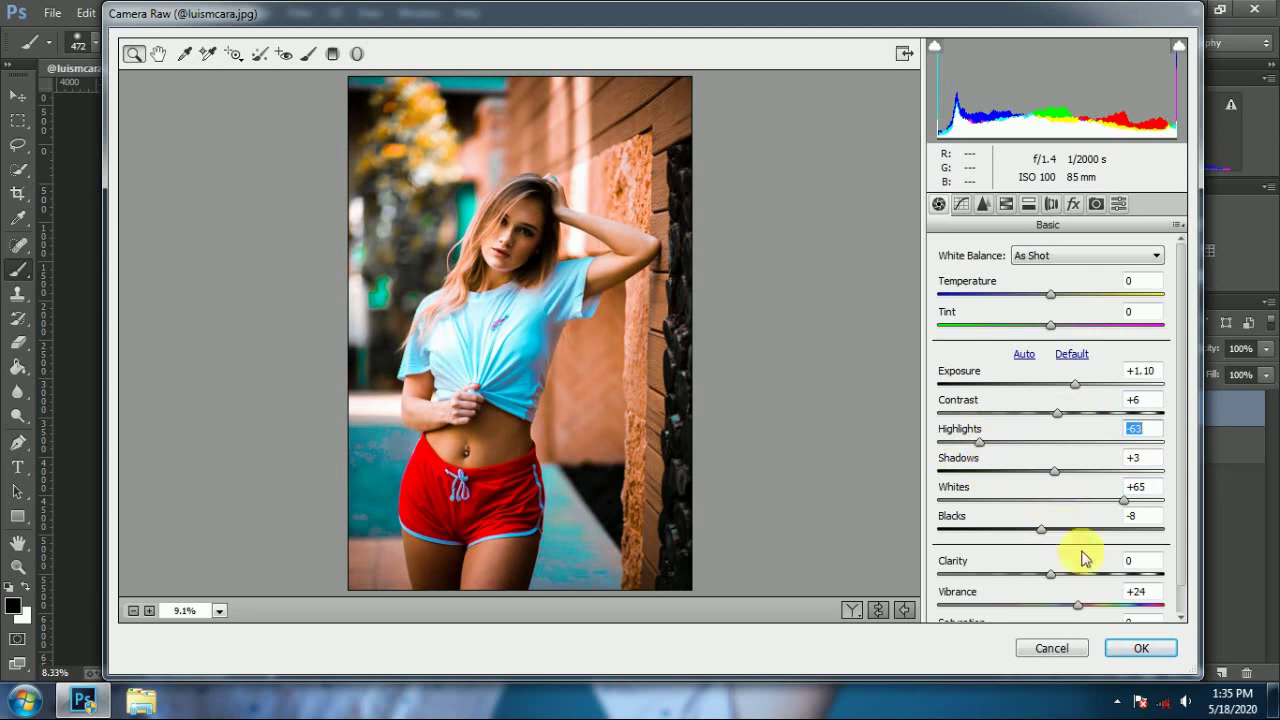
scroll(1080, 606, "down", 1)
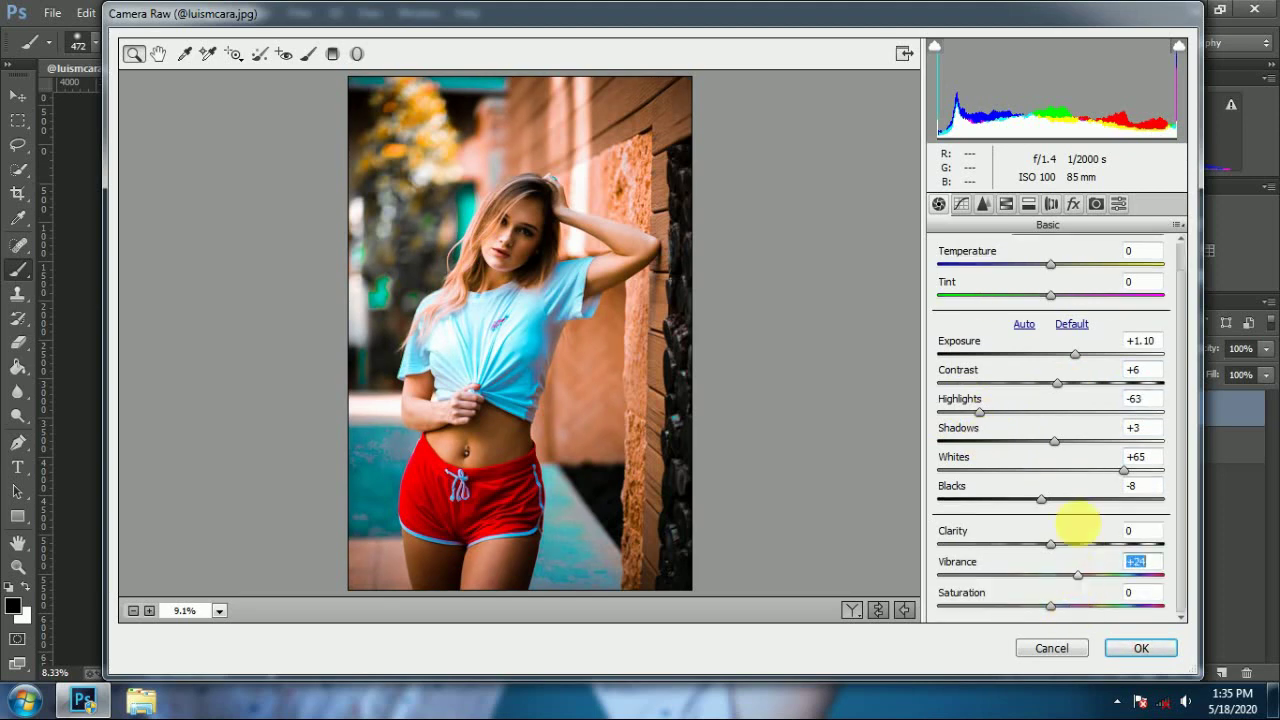
scroll(1027, 354, "up", 1)
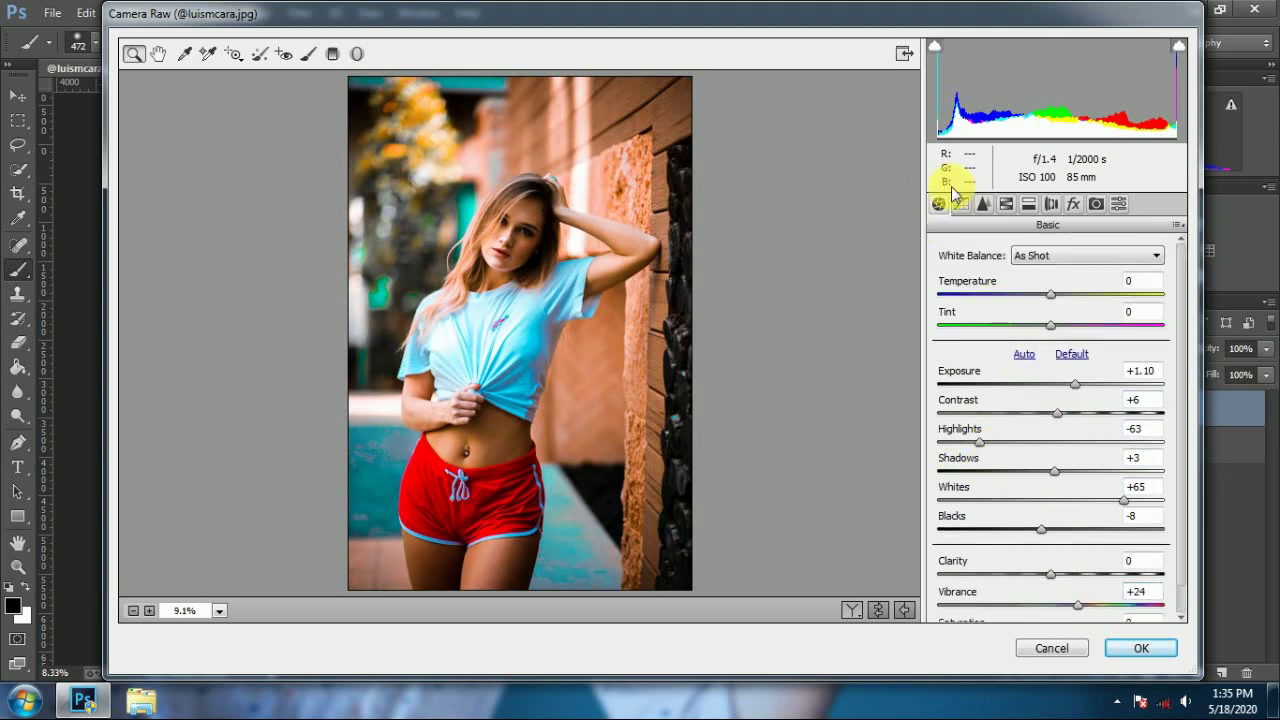
left_click(960, 204)
Step: Change the Reds saturation to +45 in HSL
left_click(983, 204)
left_click(1006, 204)
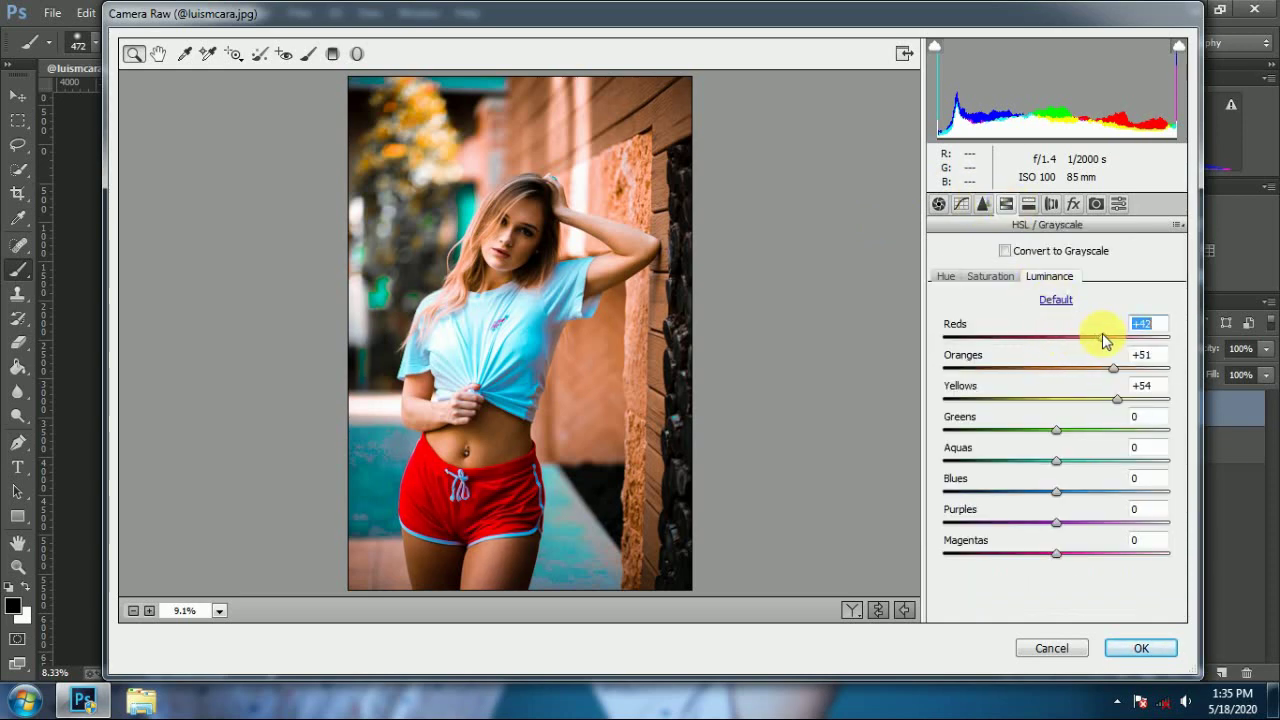
left_click(990, 276)
left_click_drag(1135, 337, 1108, 341)
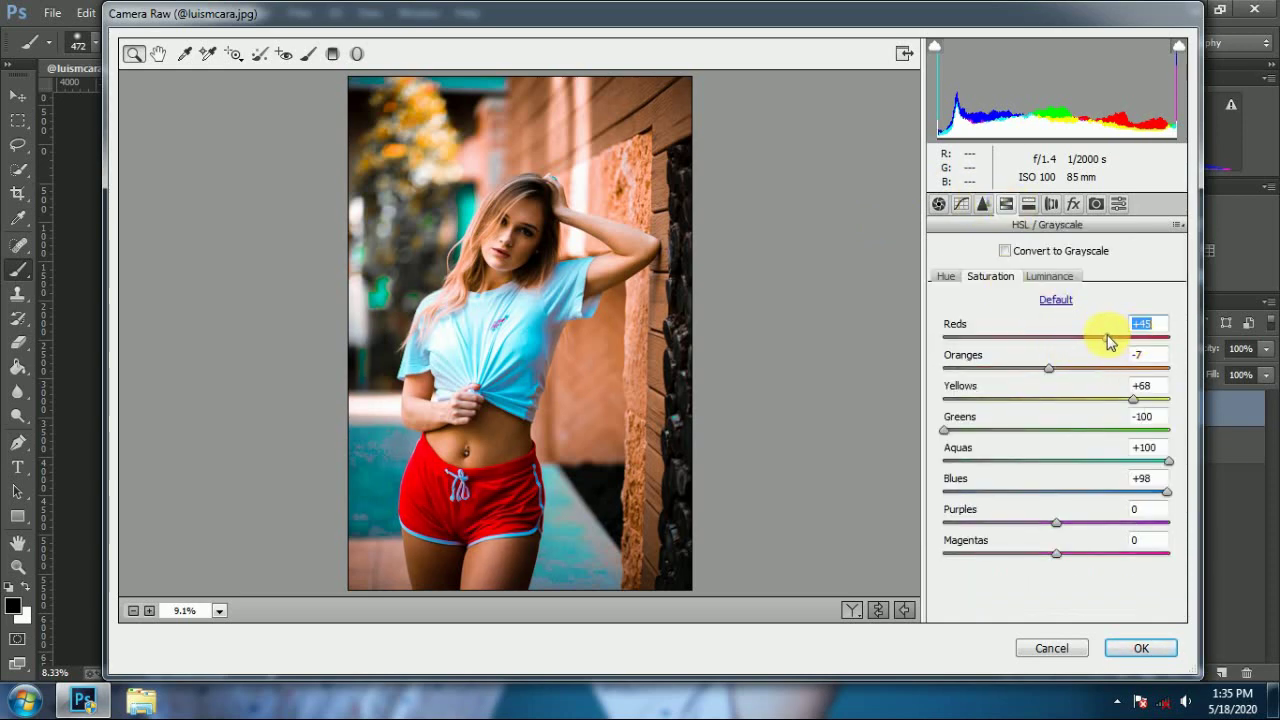
Step: Set the Split Toning highlights to saturation 11 and hue 233
left_click(1028, 204)
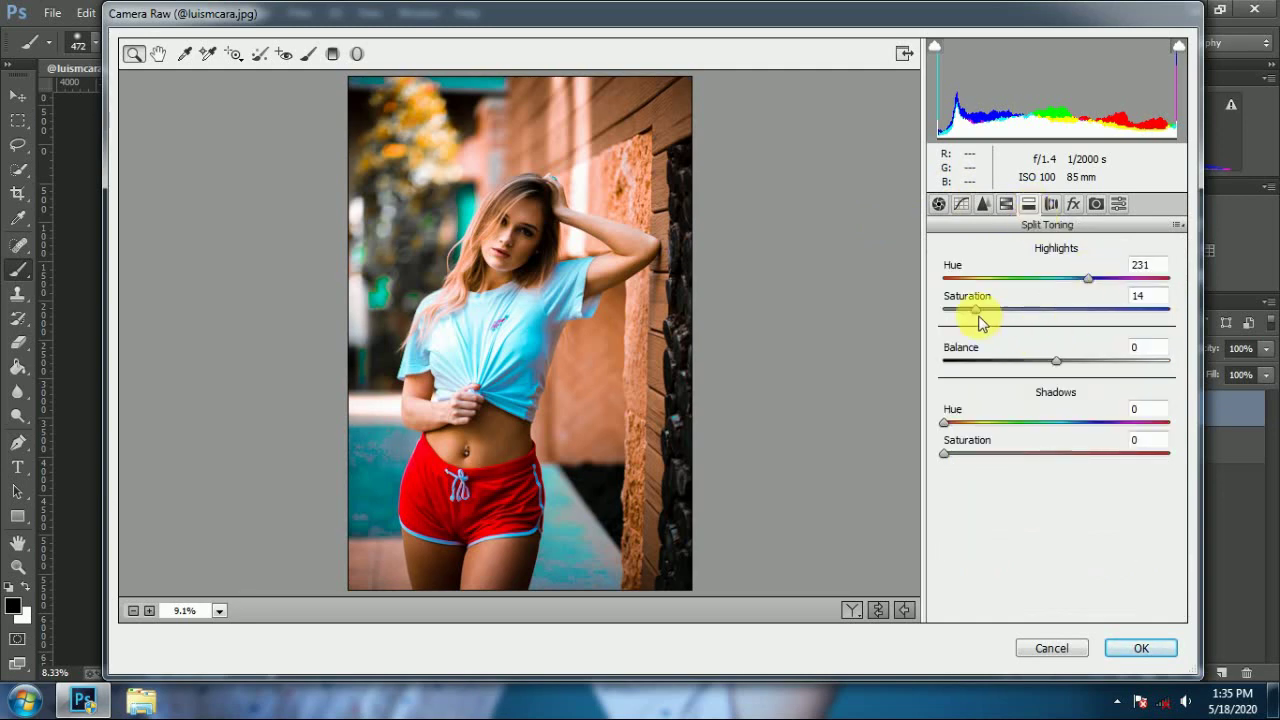
left_click_drag(980, 322, 971, 314)
left_click(1089, 280)
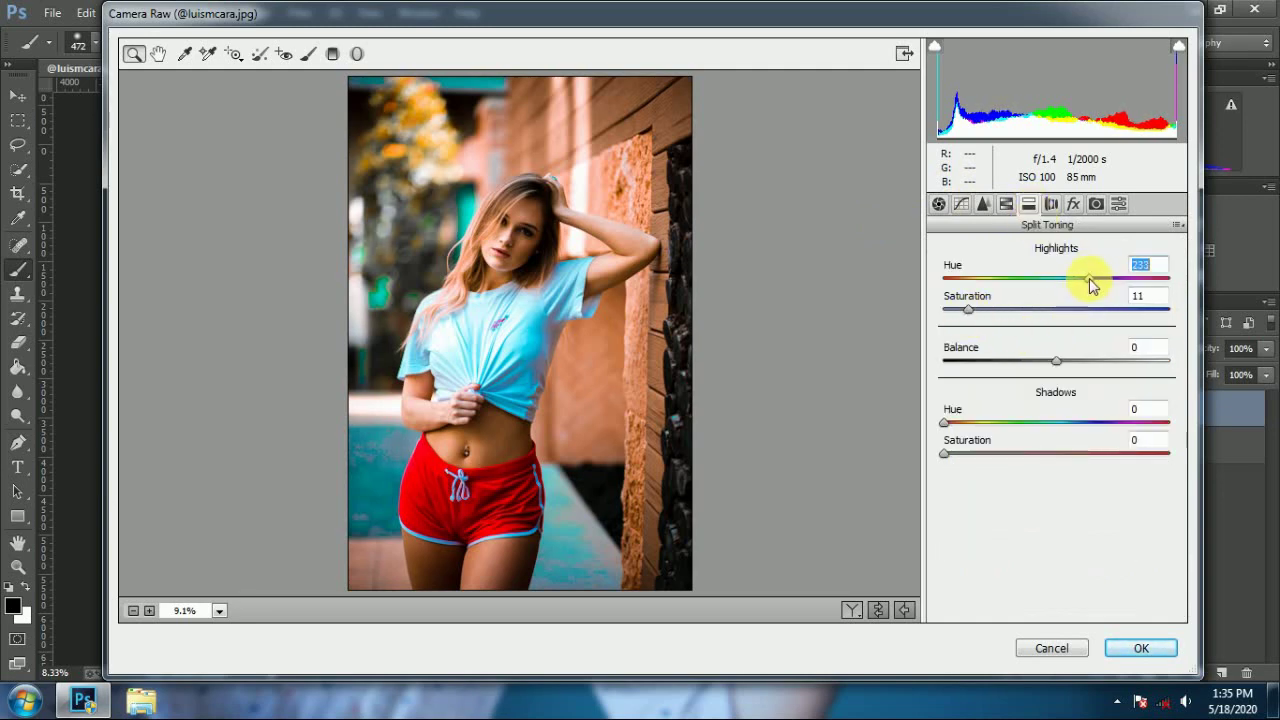
Step: Add a post-crop vignette of Amount -21 and raise Exposure to +1.30
left_click(1073, 204)
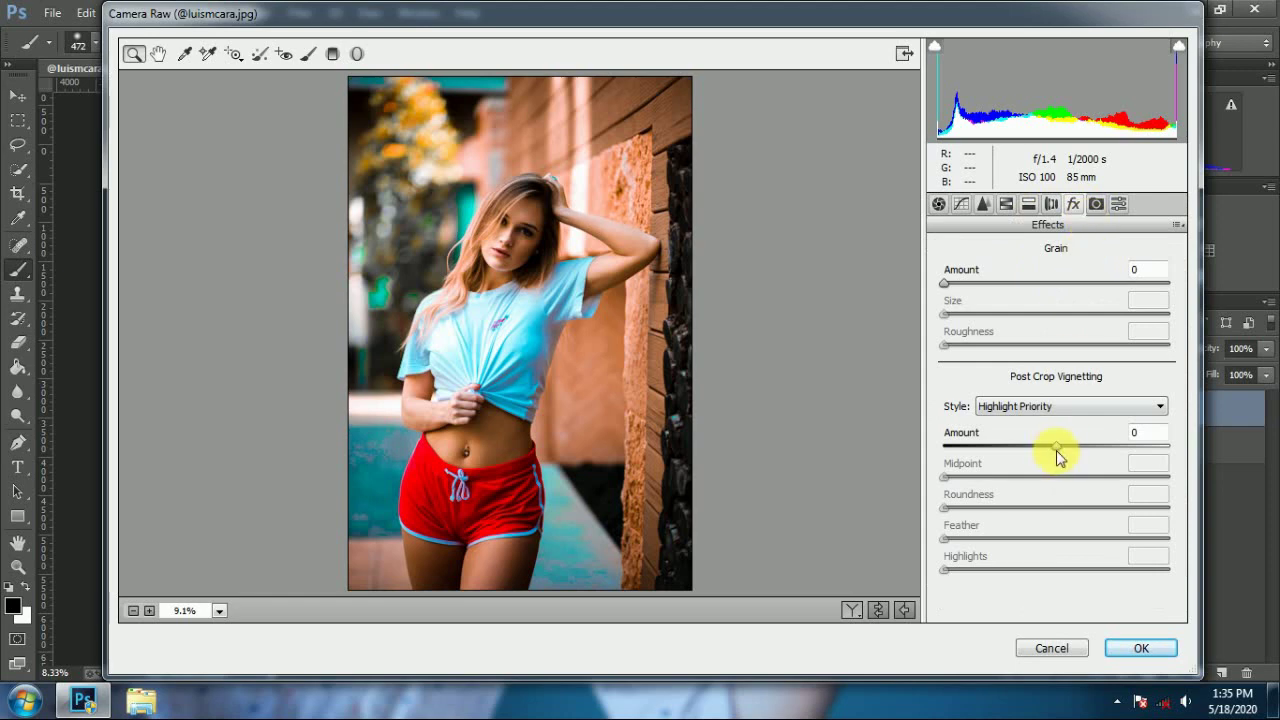
mouse_move(1056, 446)
left_mouse_down()
mouse_move(1022, 453)
mouse_move(1045, 452)
mouse_move(1034, 453)
left_mouse_up()
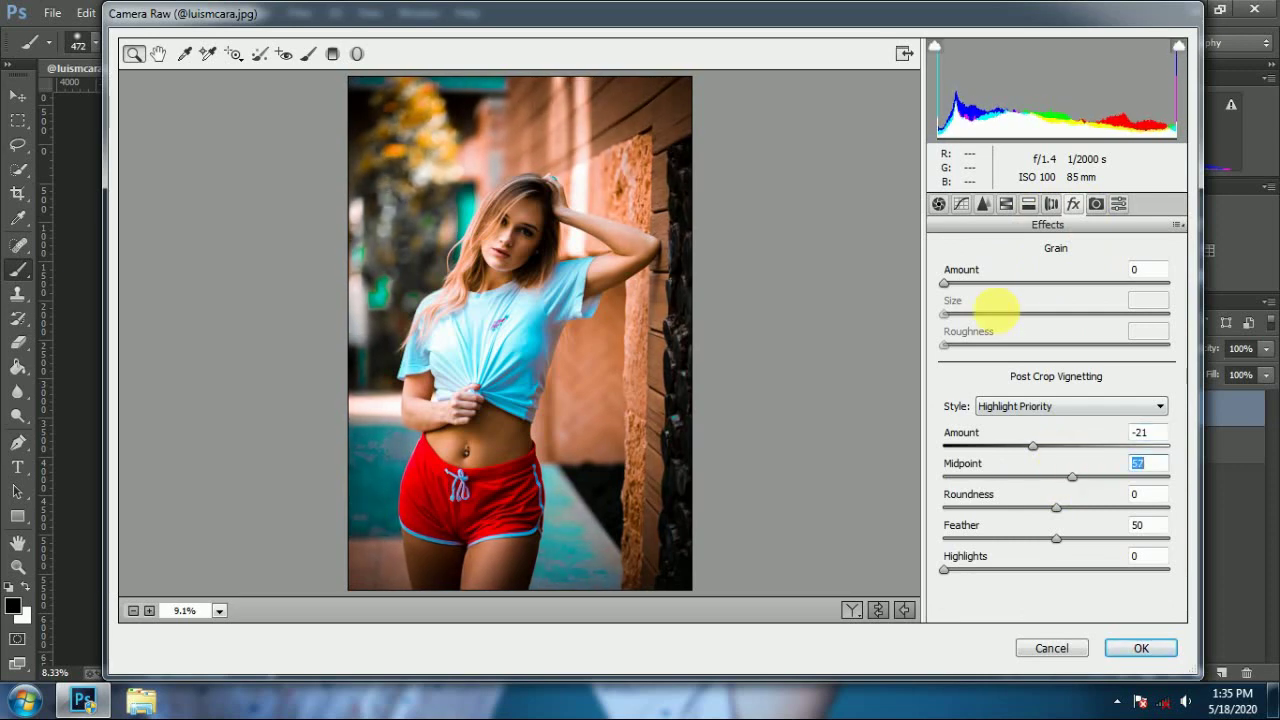
left_click(938, 204)
left_click_drag(1073, 383, 1080, 383)
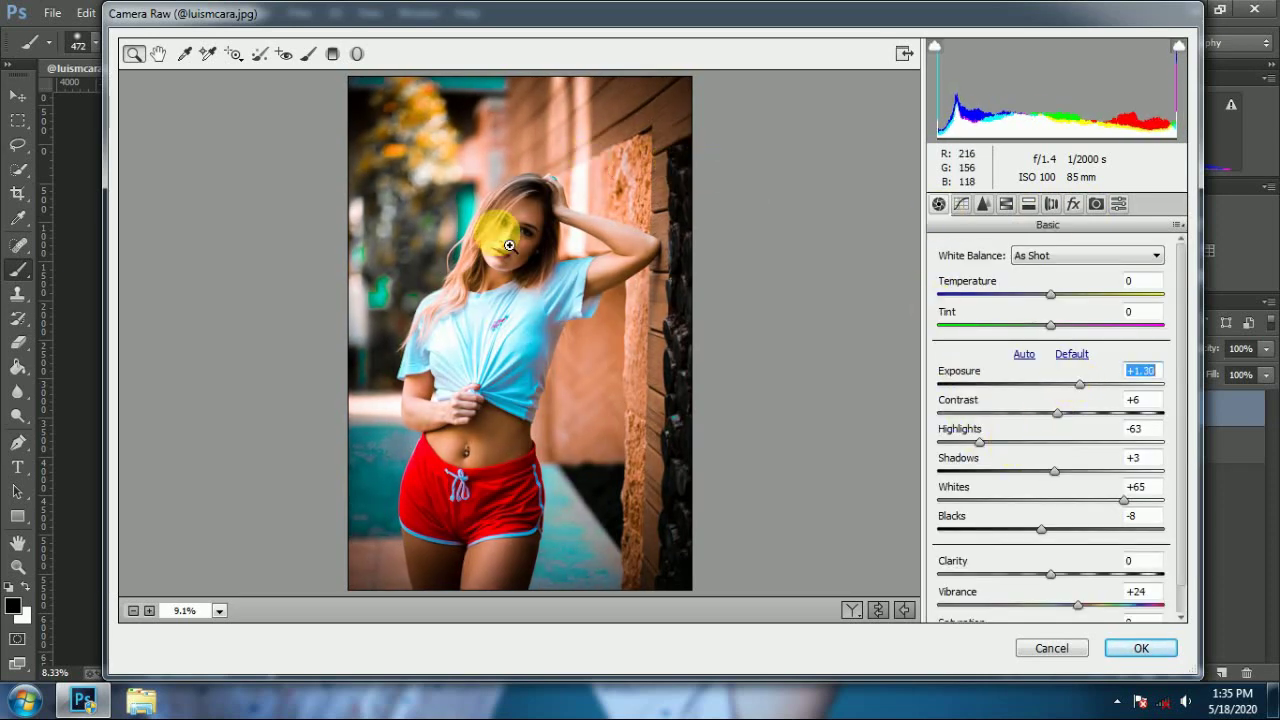
Step: Use Save Settings to store the Camera Raw settings as 'day preset' (.xmp) in Documents
left_click(1178, 224)
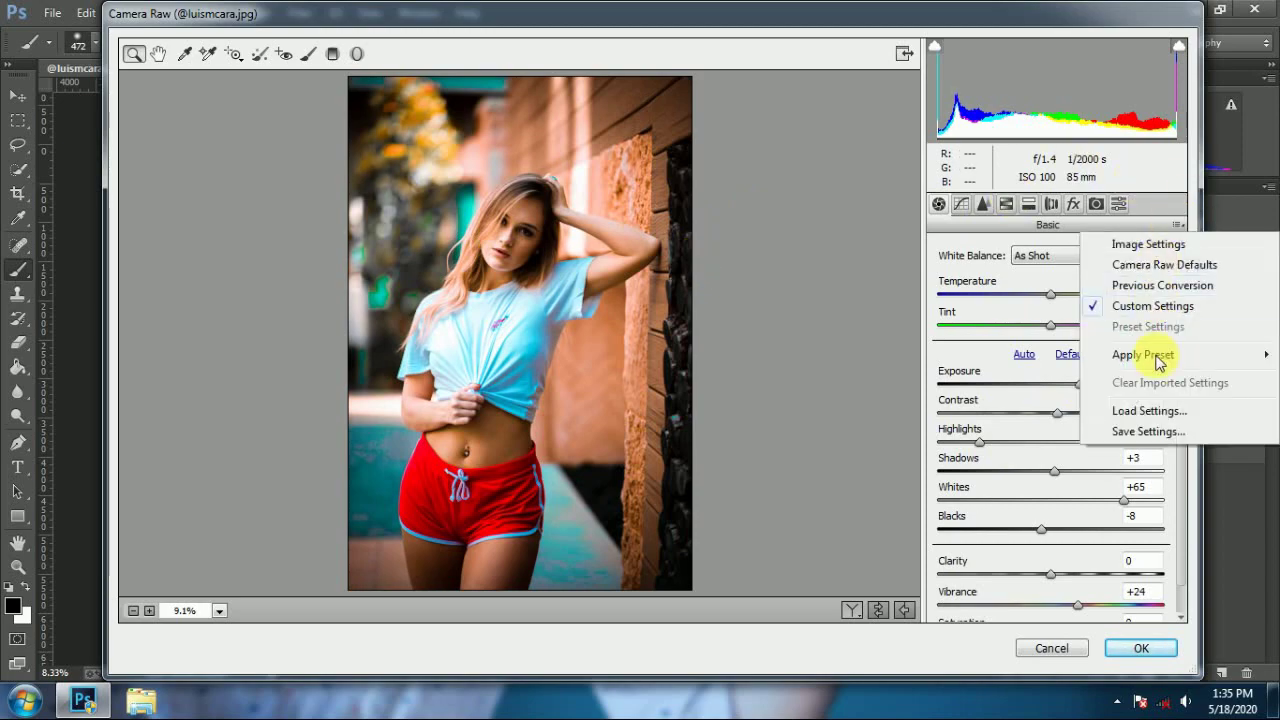
left_click(1150, 431)
left_click(808, 63)
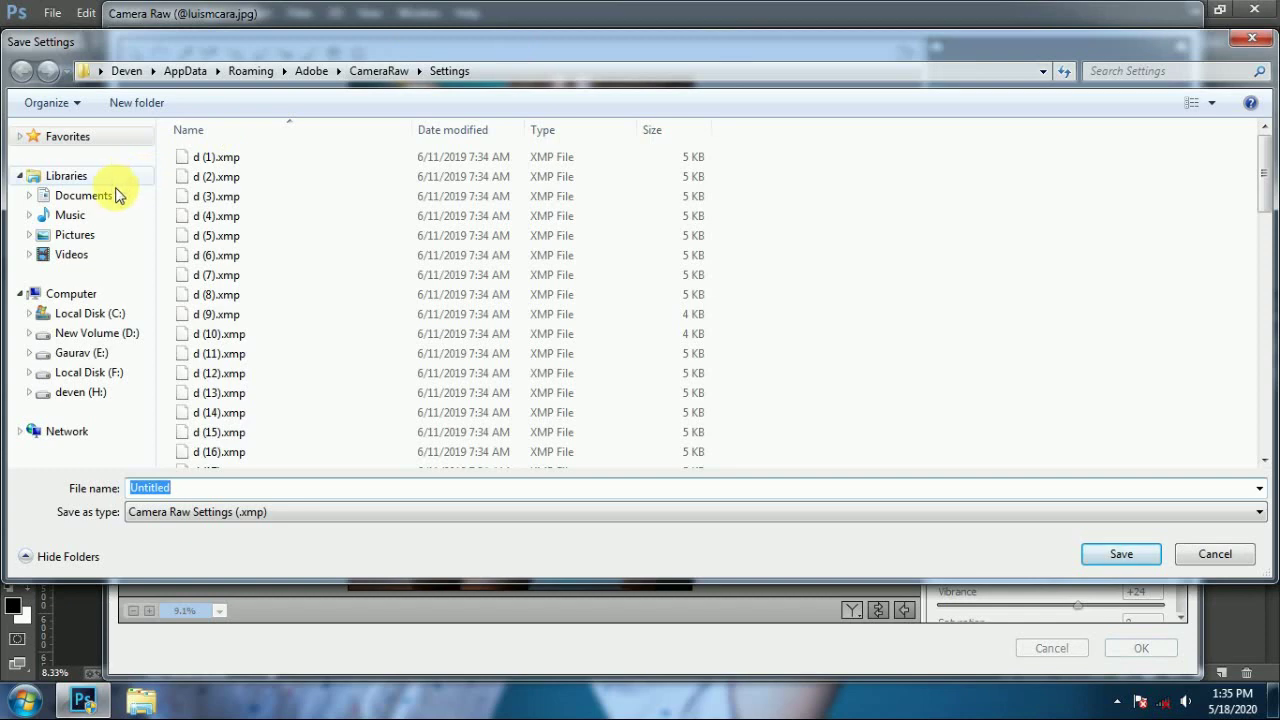
left_click(84, 195)
left_click(245, 490)
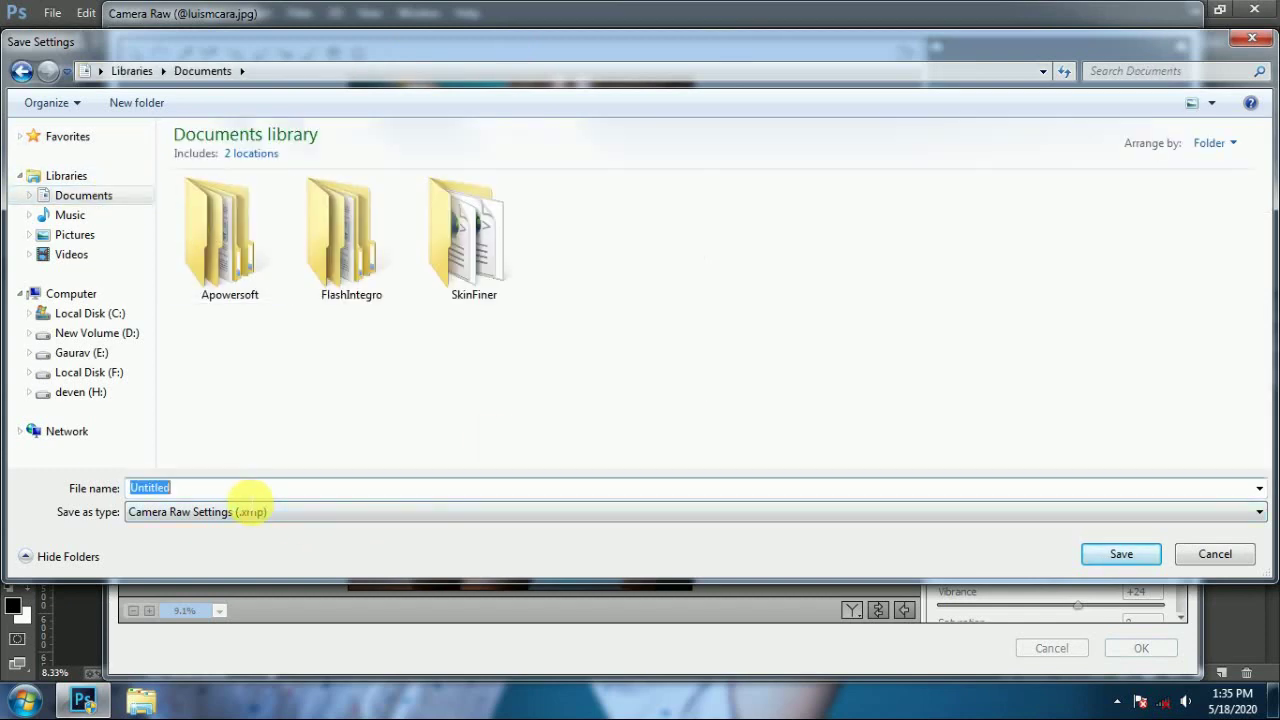
type("day preset")
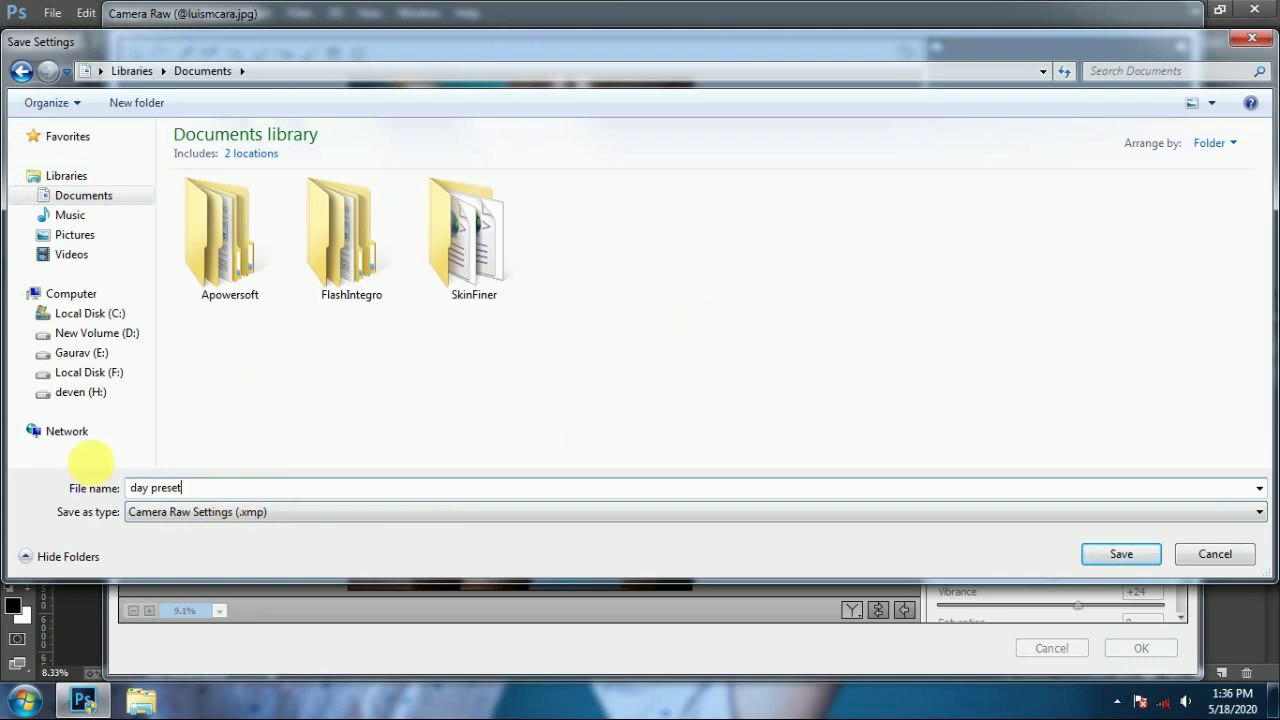
left_click(1138, 554)
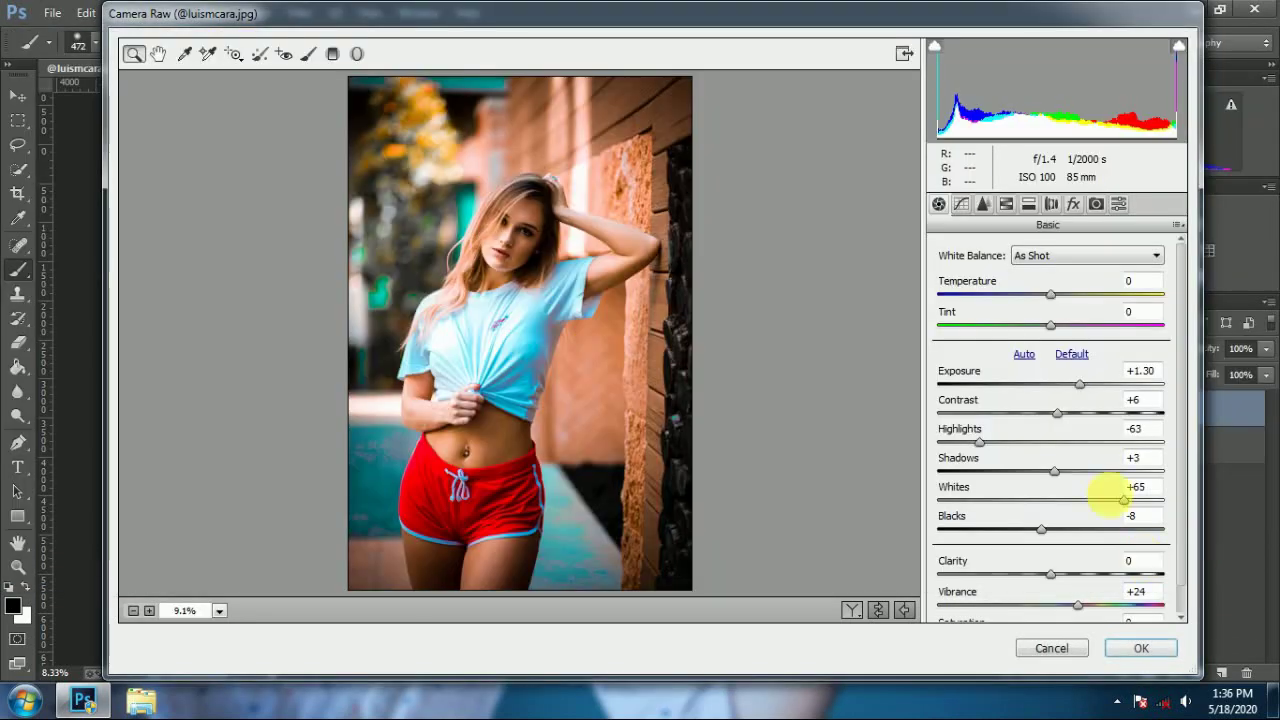
Step: Discard the Camera Raw edits, then load 'day preset.xmp' from Documents to restore Exposure +1.30 and Whites +65
left_click(1052, 648)
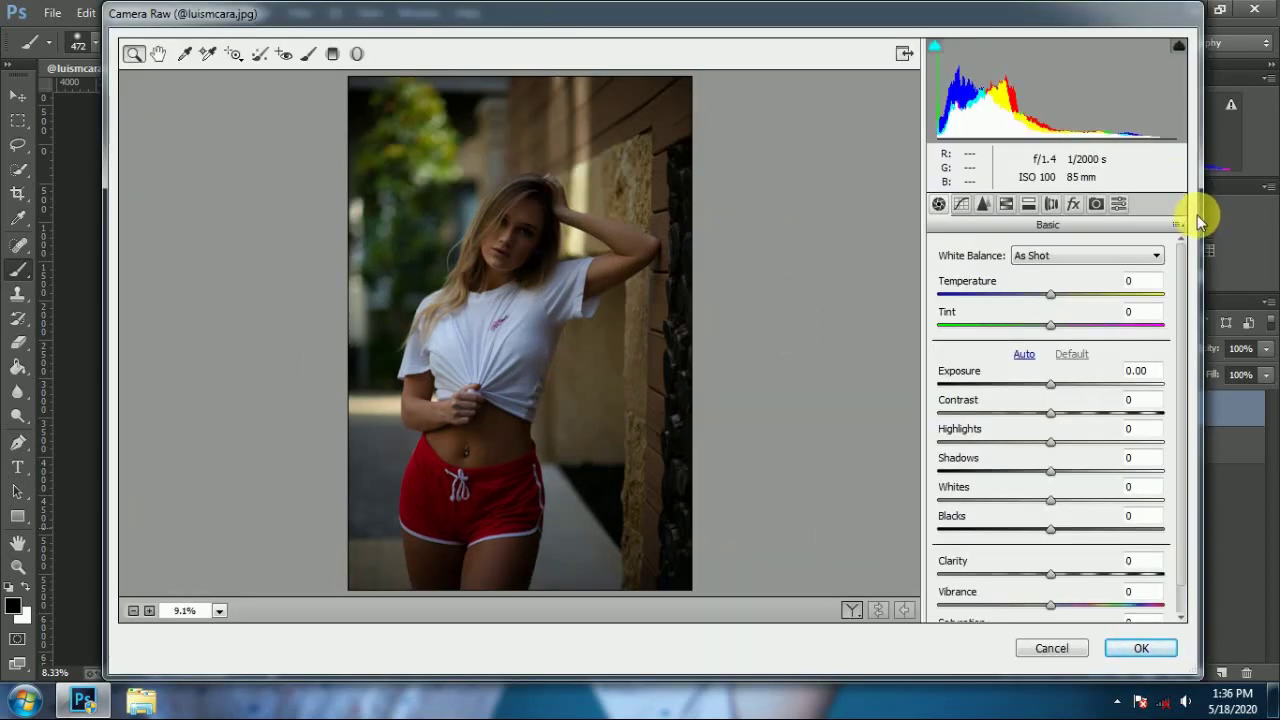
left_click(1178, 224)
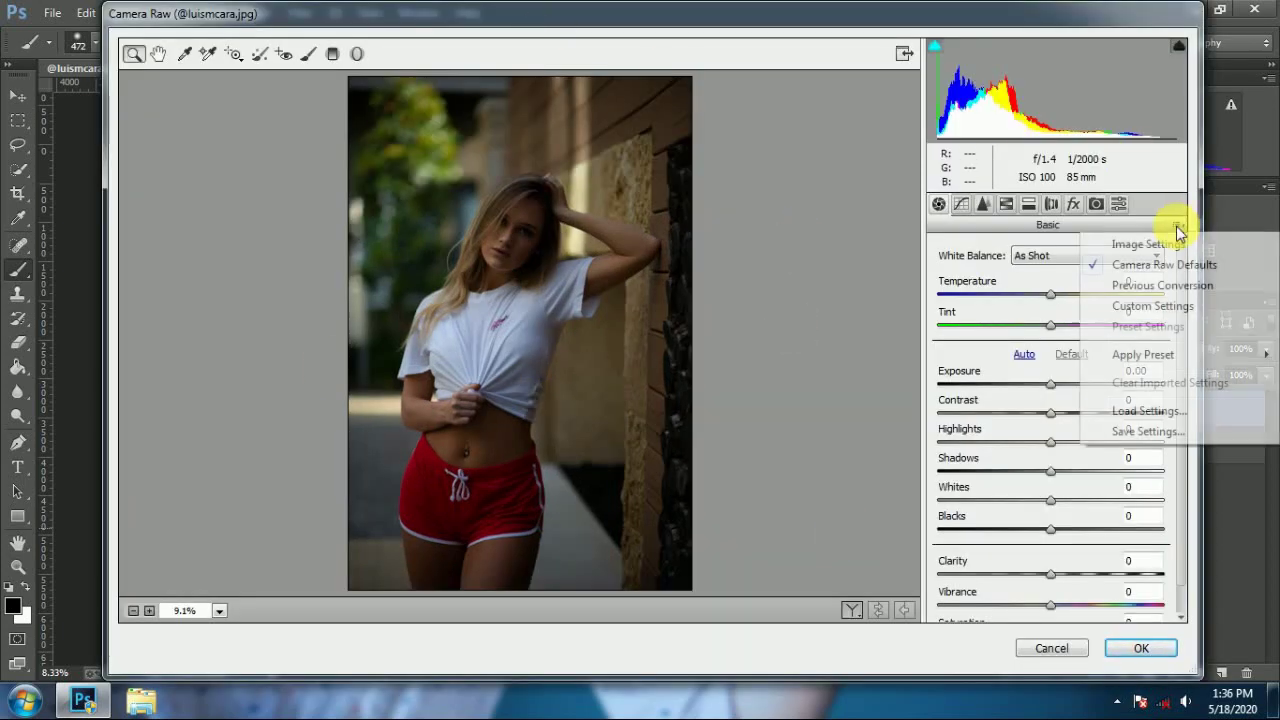
left_click(1150, 411)
left_click(75, 197)
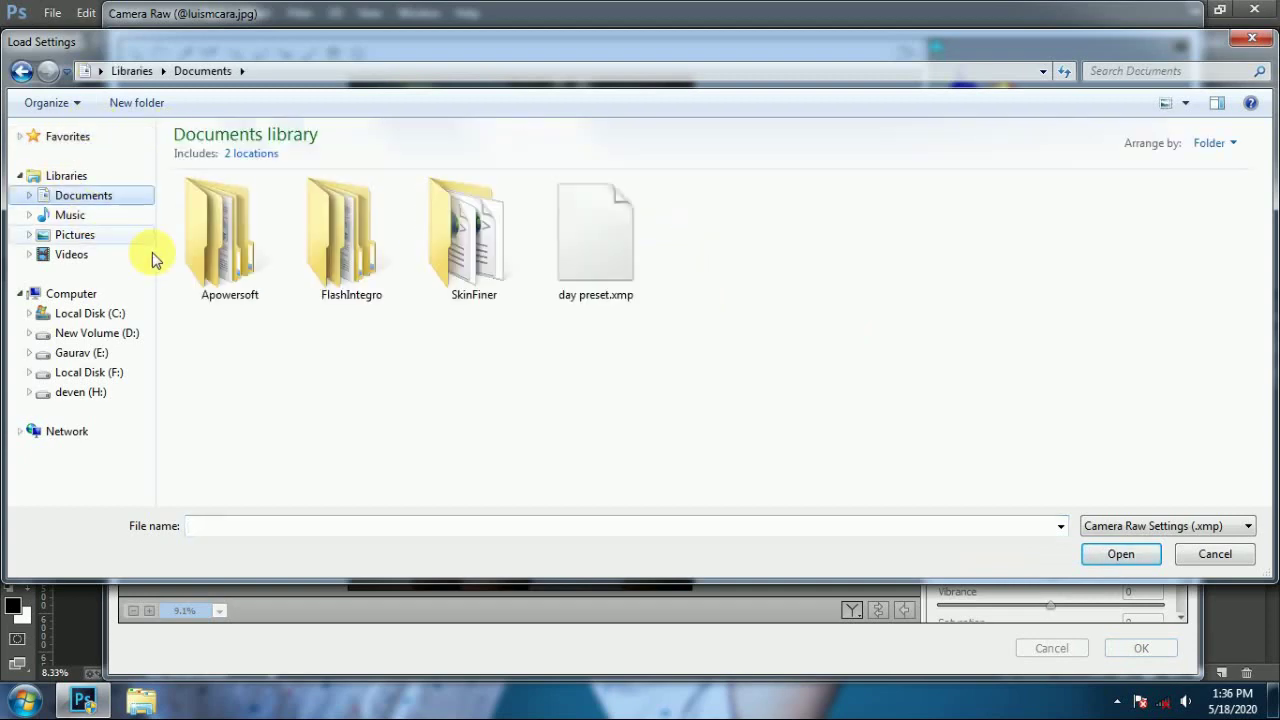
double_click(609, 270)
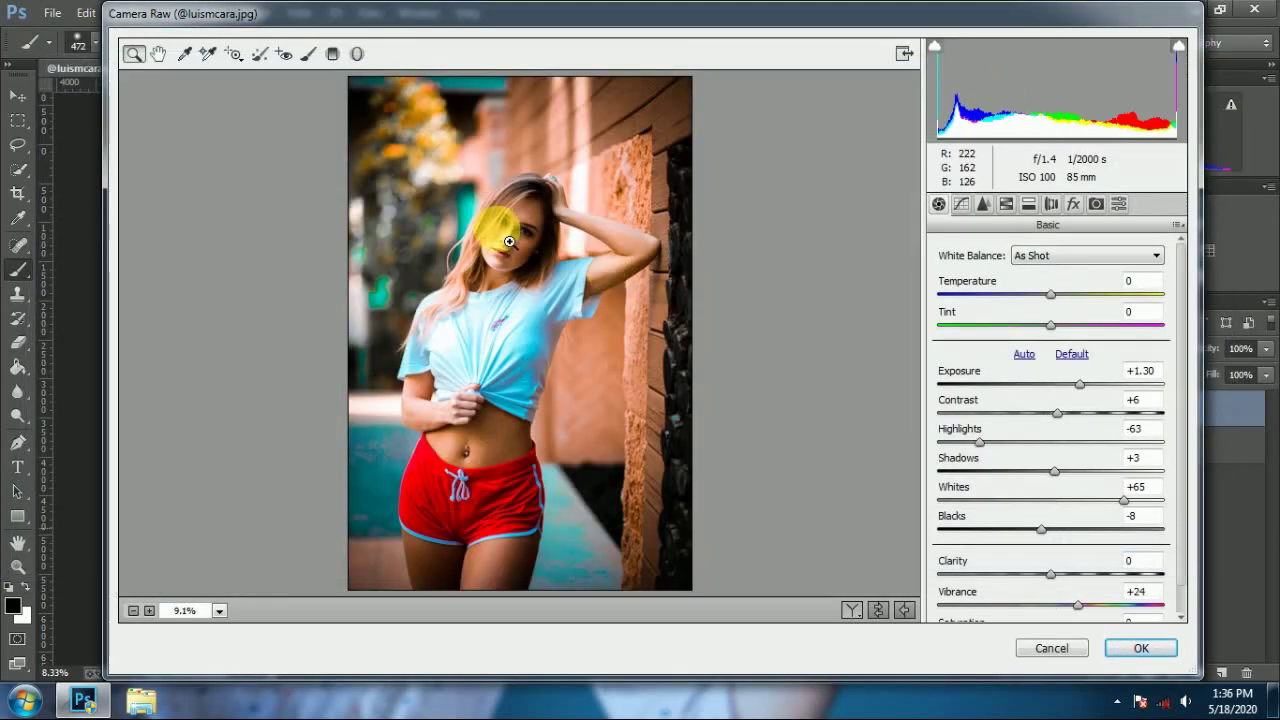
Step: Apply the teal-orange grade to Layer 0 copy, then hide and reshow it to compare with the original
left_click(1160, 648)
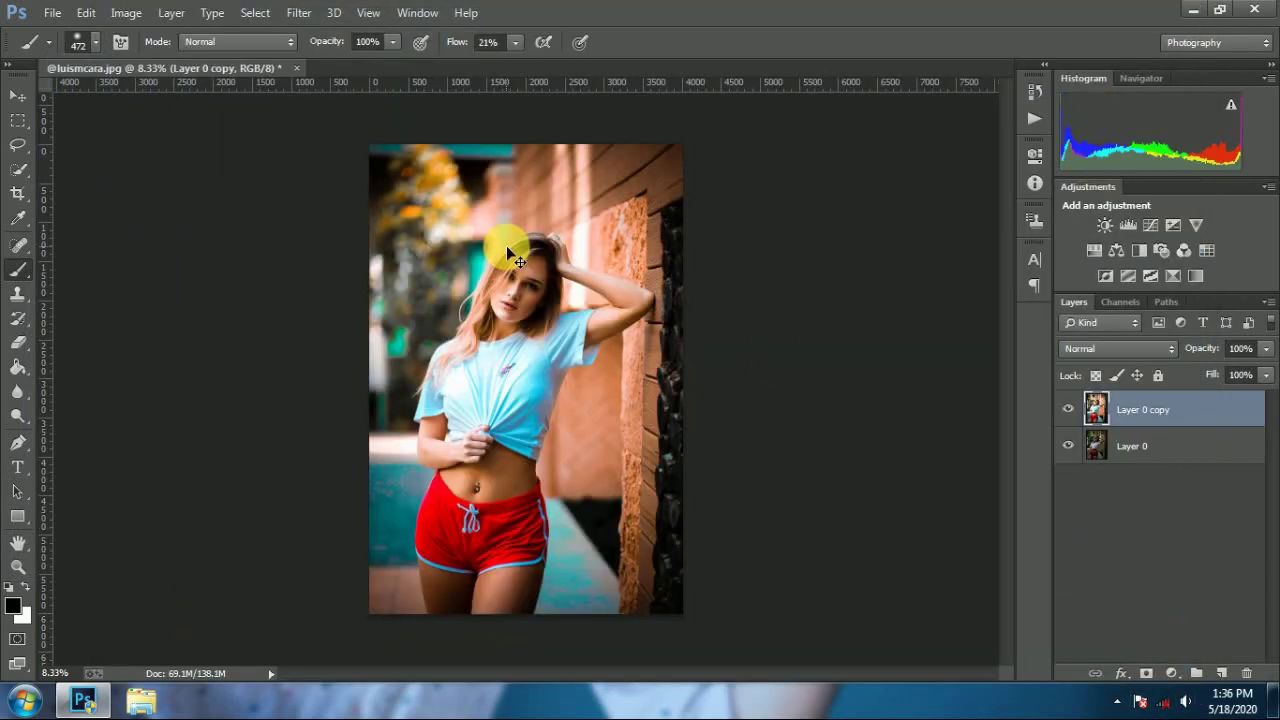
left_click(1068, 409)
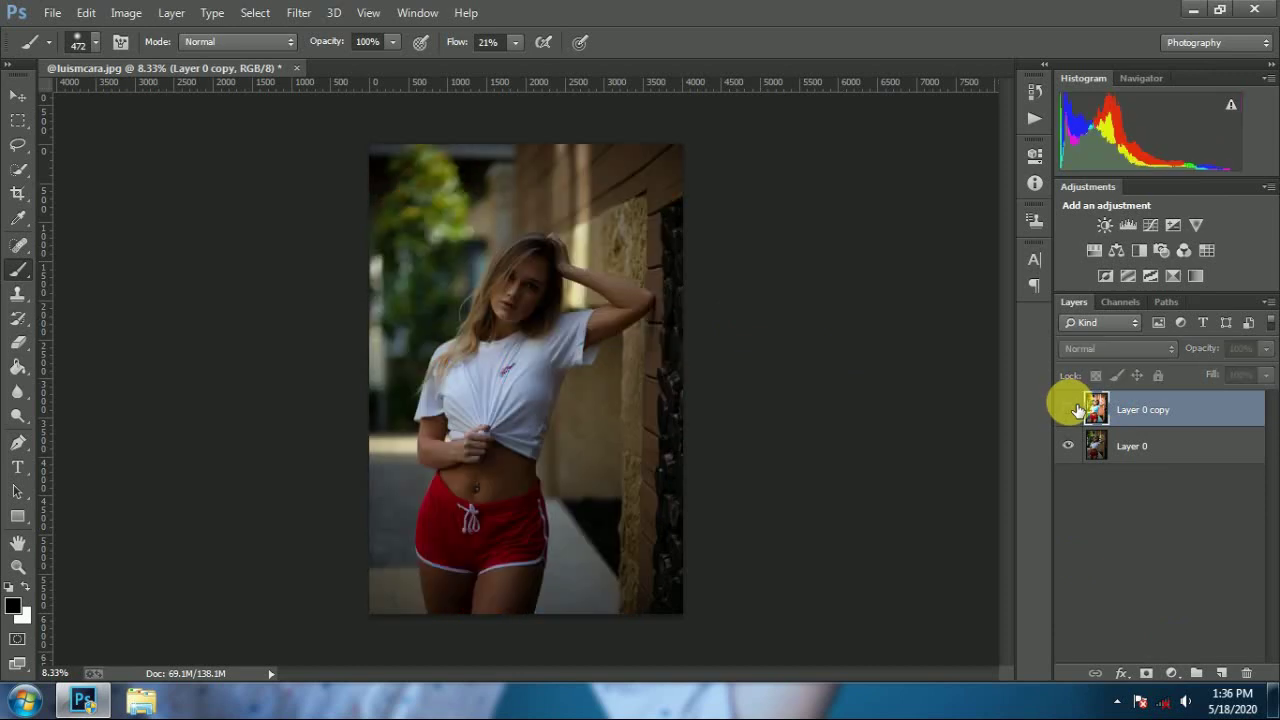
left_click(1068, 409)
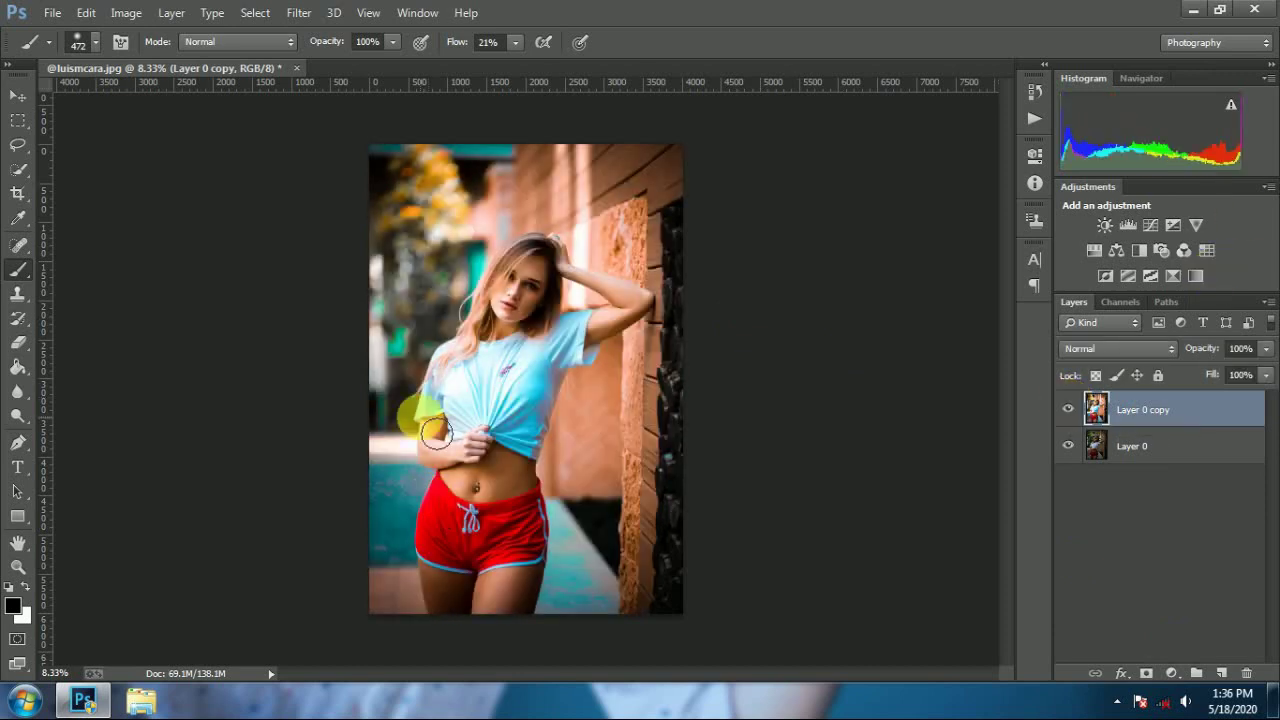